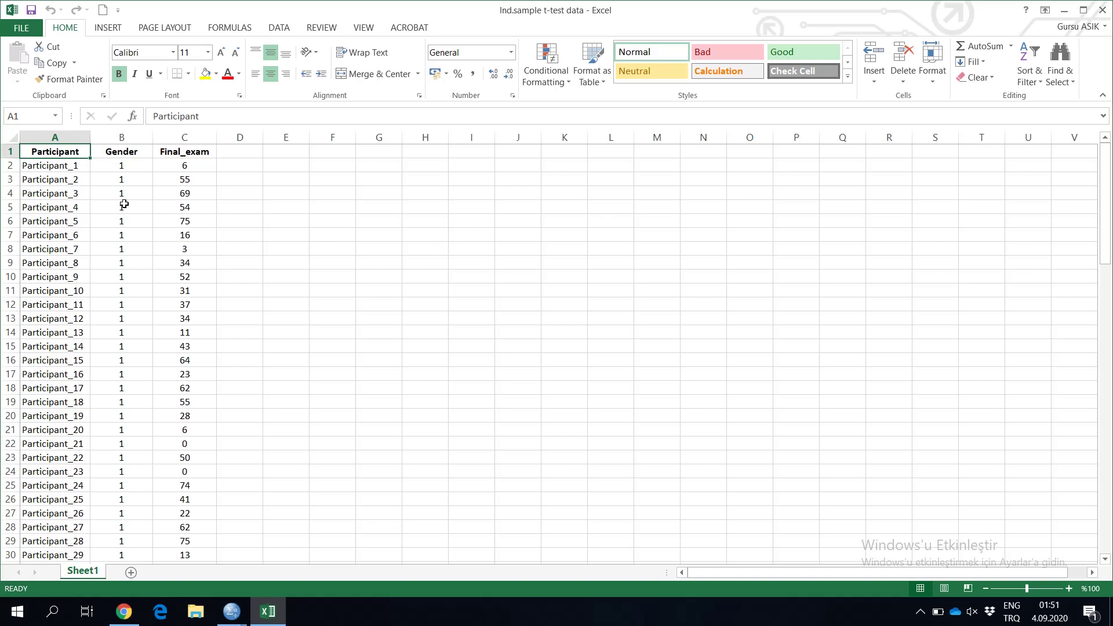
# - Examine the participant rows in the worksheet, checking where the Gender codes change from 1 to 2
pyautogui.scroll(-20, 58, 204)
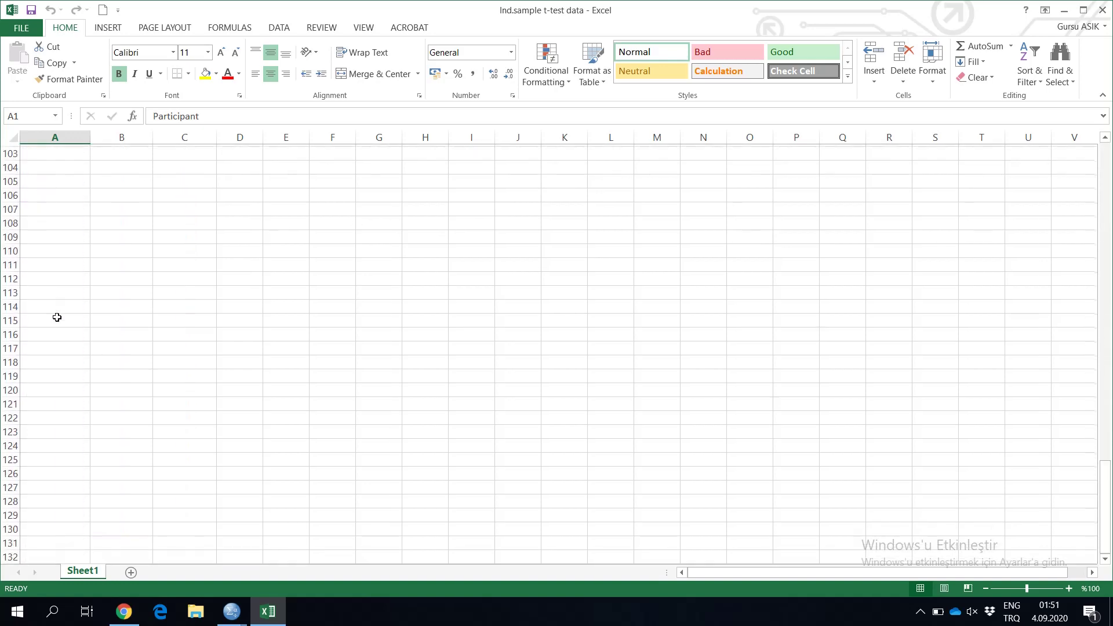
pyautogui.scroll(5, 57, 317)
pyautogui.scroll(20, 56, 305)
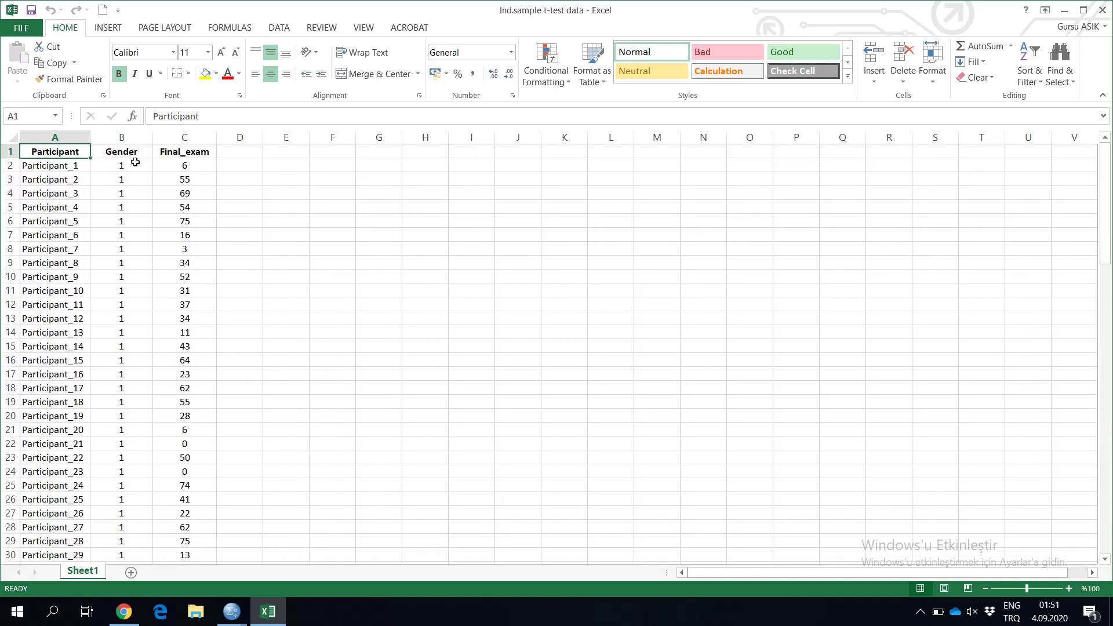
pyautogui.click(120, 155)
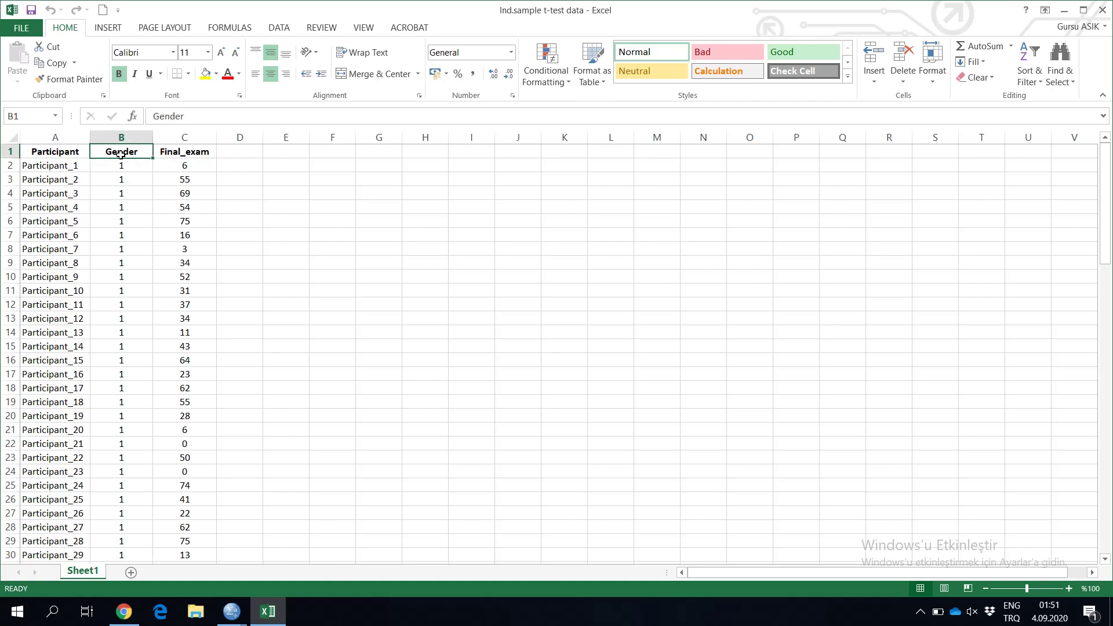
pyautogui.click(122, 165)
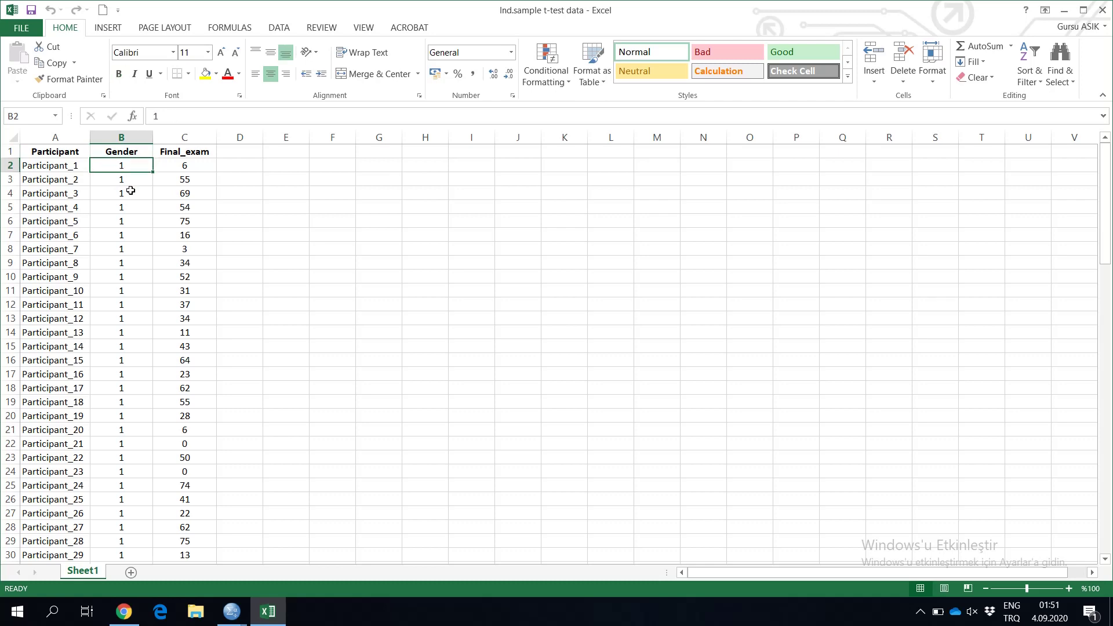
pyautogui.scroll(-6, 122, 256)
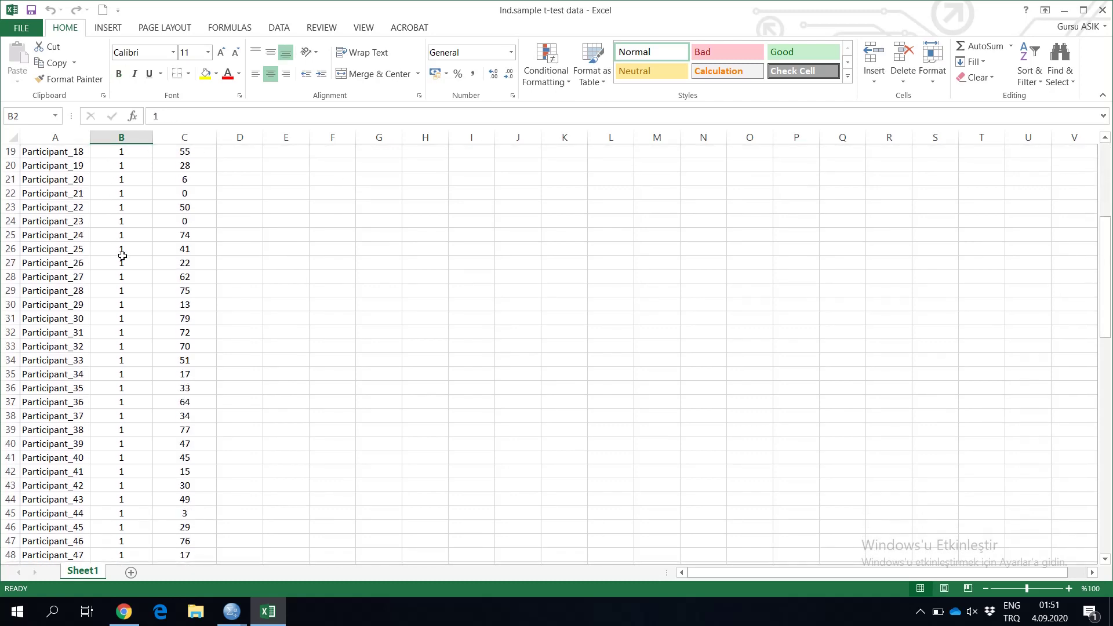
pyautogui.scroll(-4, 122, 256)
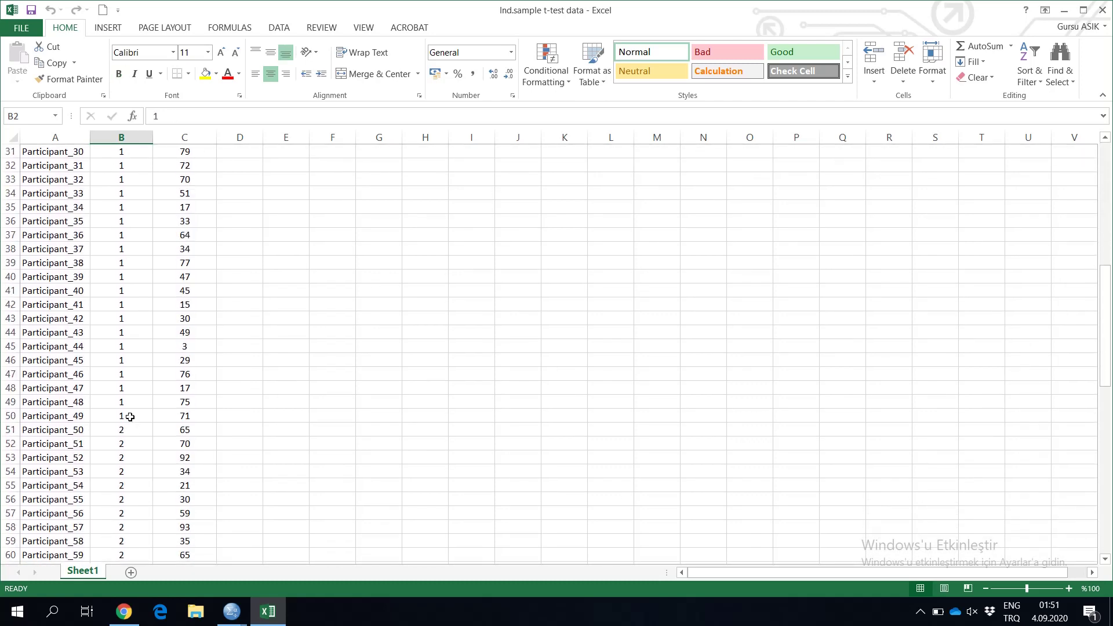
pyautogui.click(130, 417)
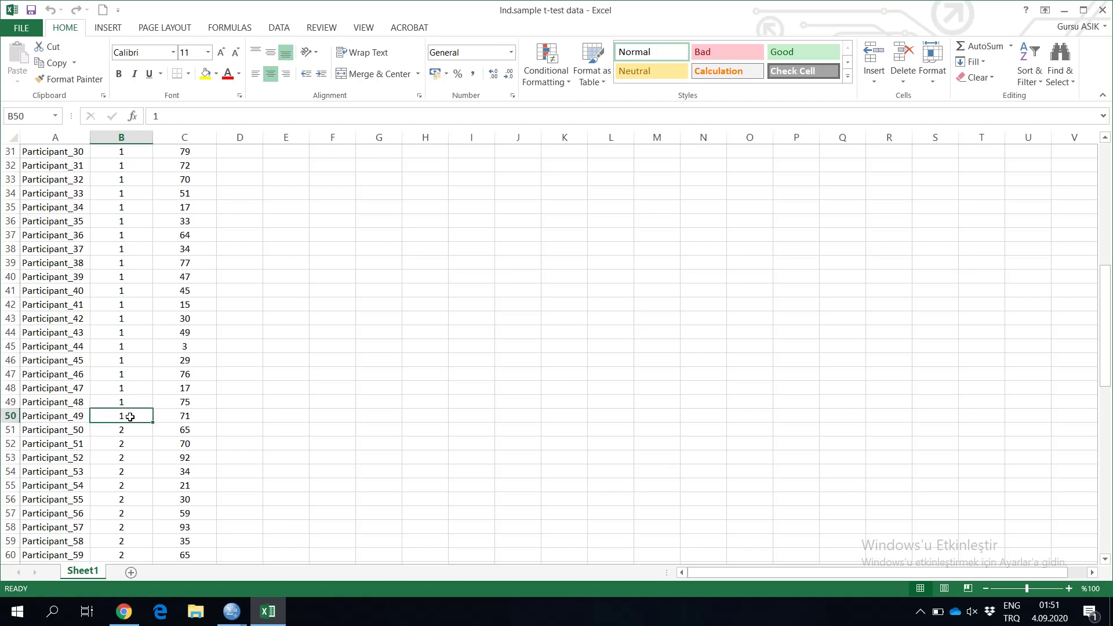
pyautogui.click(123, 430)
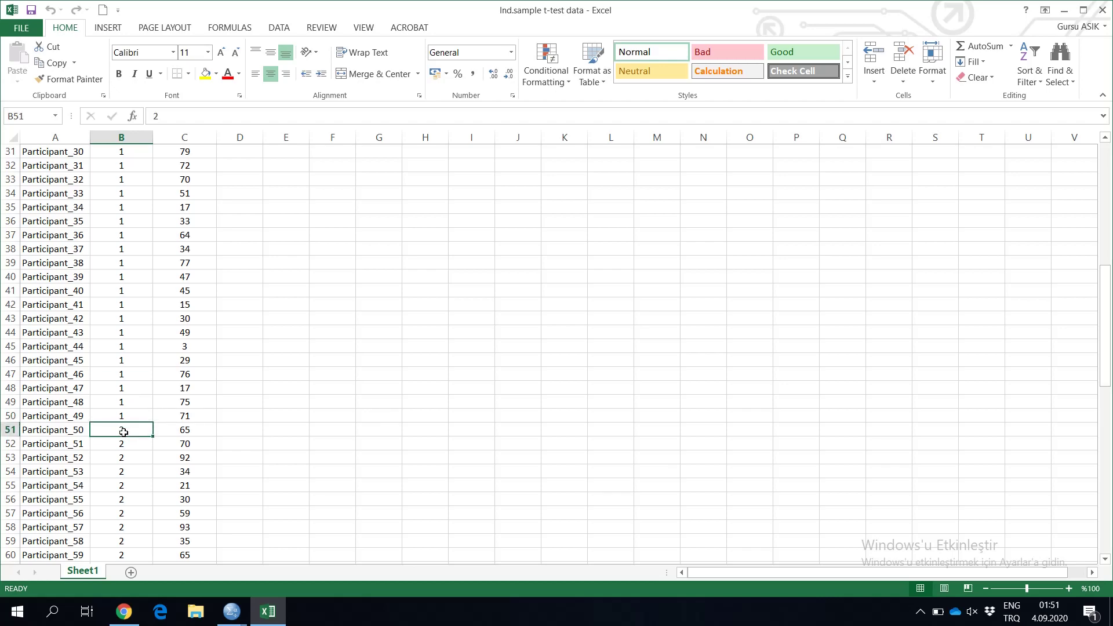
pyautogui.scroll(-5, 141, 486)
pyautogui.scroll(-11, 140, 488)
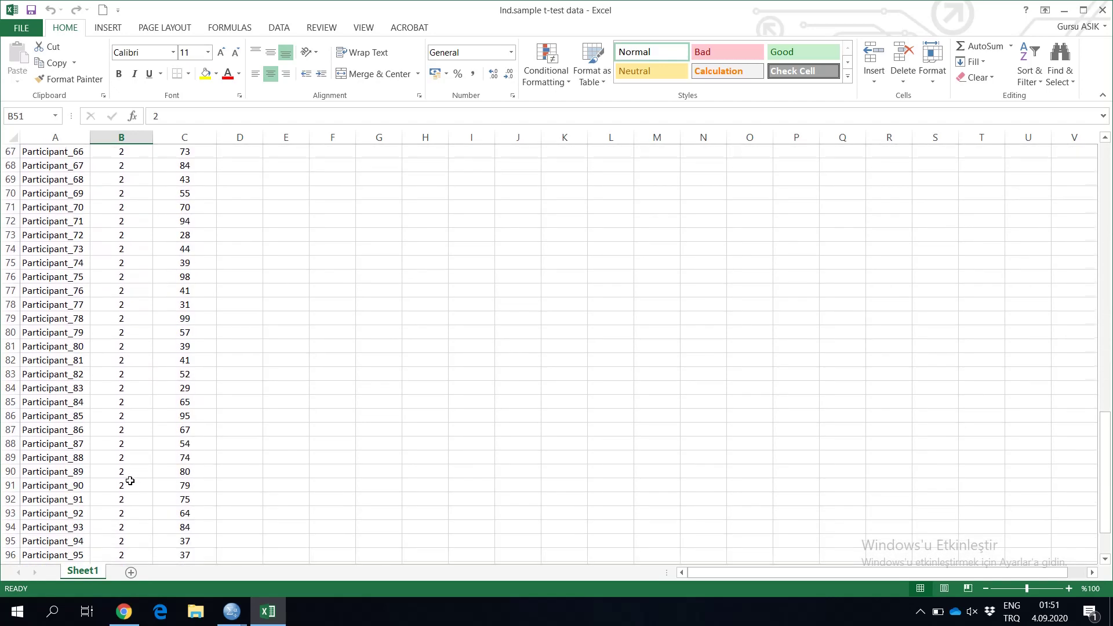
pyautogui.scroll(20, 119, 455)
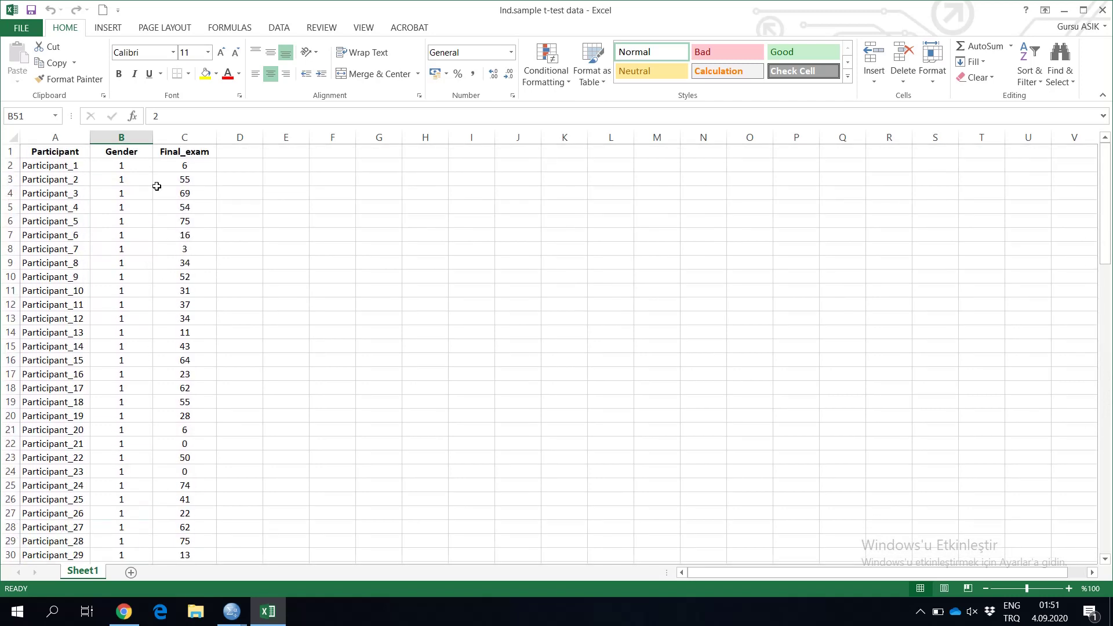
# - Inspect the Final_exam and Gender columns of the worksheet by selecting each whole column
pyautogui.click(183, 137)
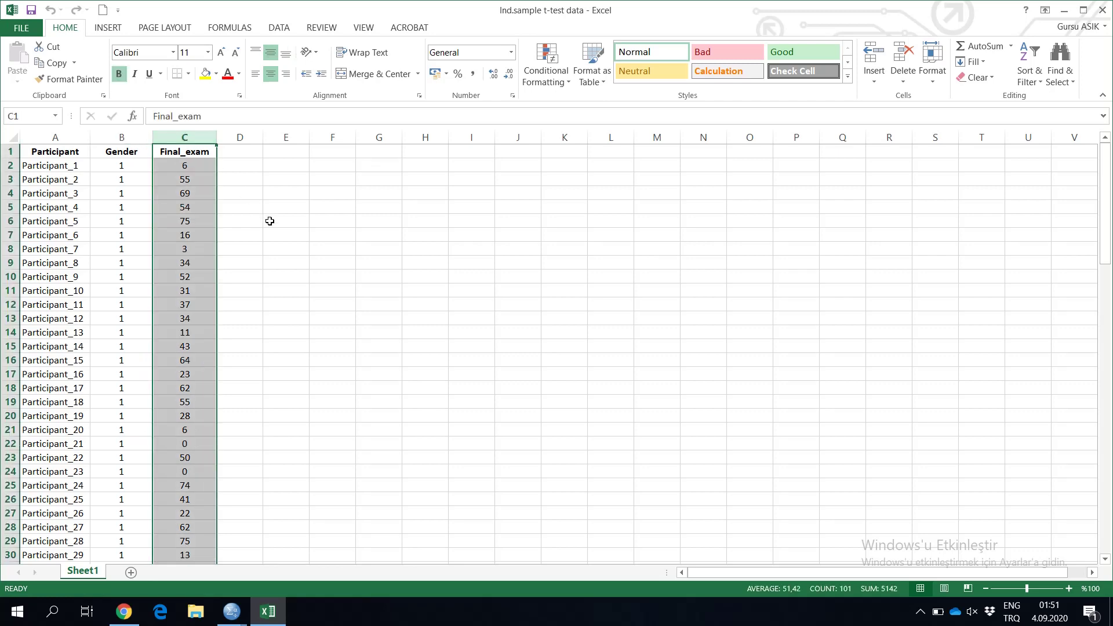
pyautogui.click(270, 221)
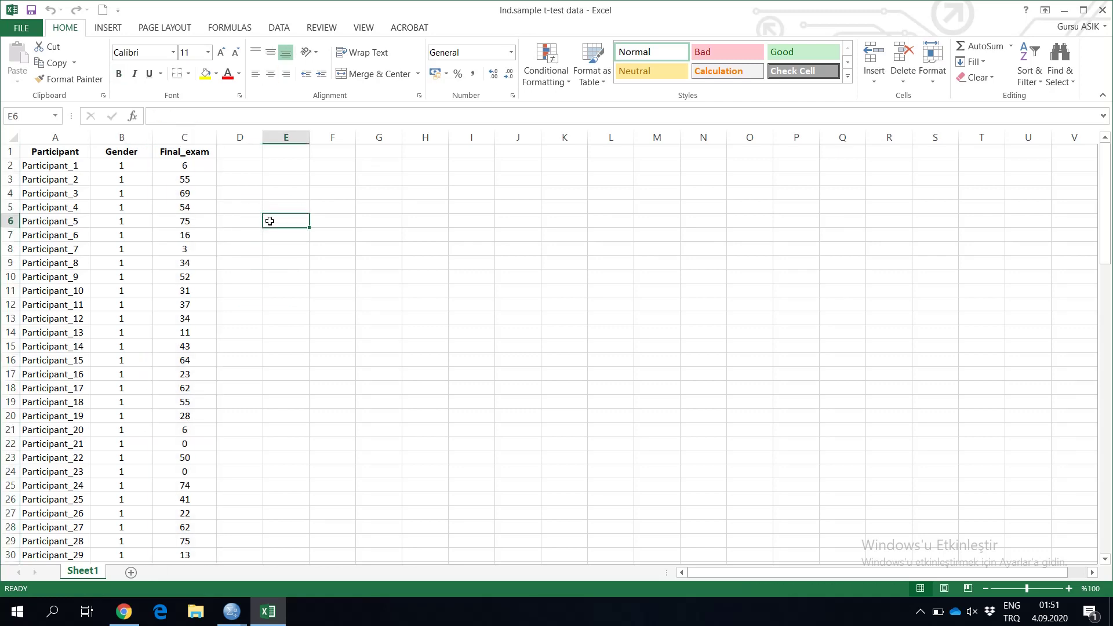
pyautogui.click(117, 138)
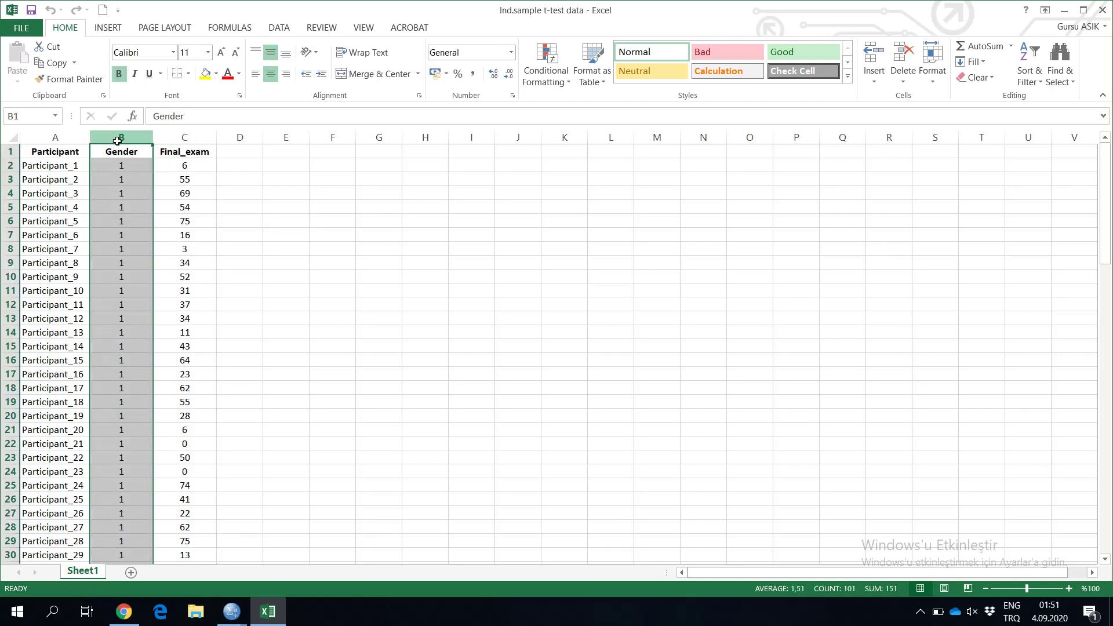
pyautogui.click(185, 138)
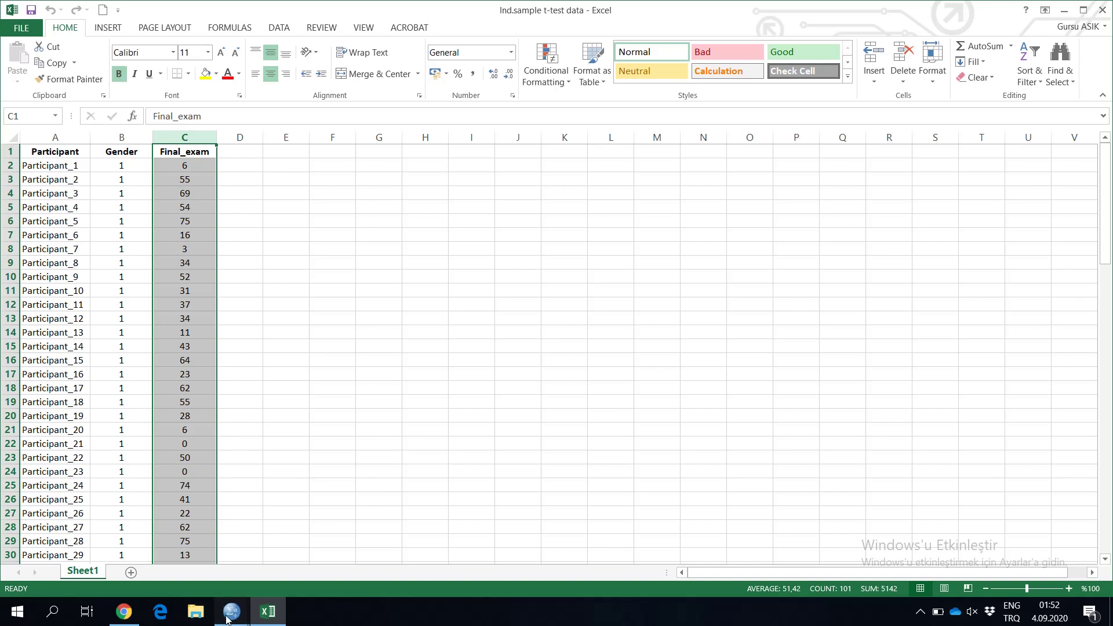
# - Switch to the SPSS Statistics Data Editor and look through the participants' Gender and Final_exam data
pyautogui.moveTo(231, 611)
pyautogui.click(288, 565)
pyautogui.scroll(20, 169, 395)
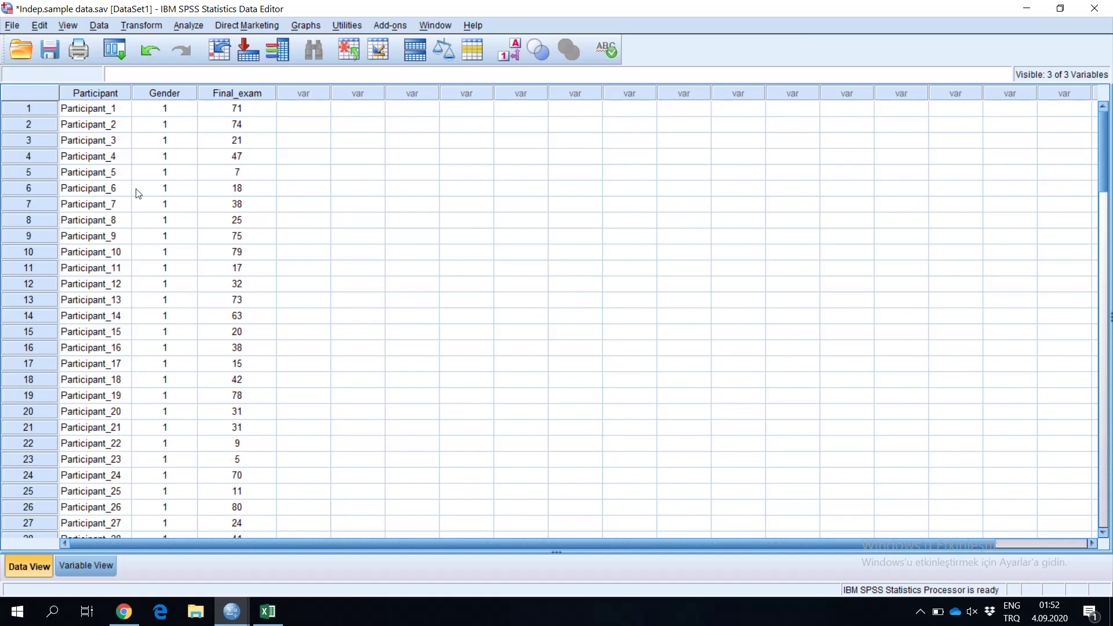
pyautogui.scroll(-20, 171, 269)
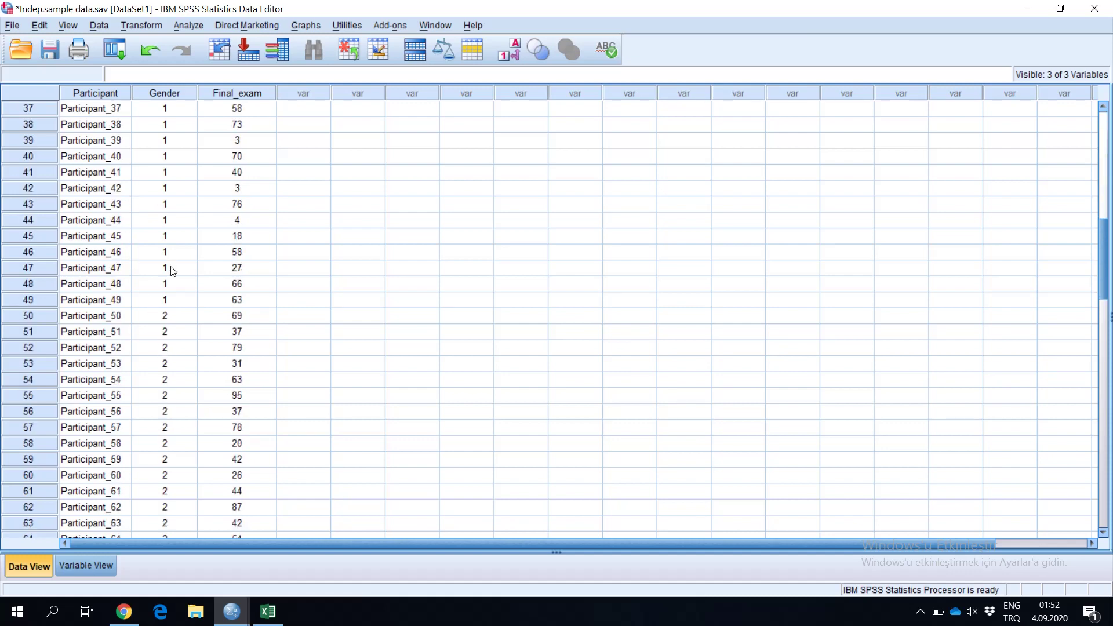
# - Check the value labels of the Gender variable in the variable definitions and close them without changes
pyautogui.click(78, 566)
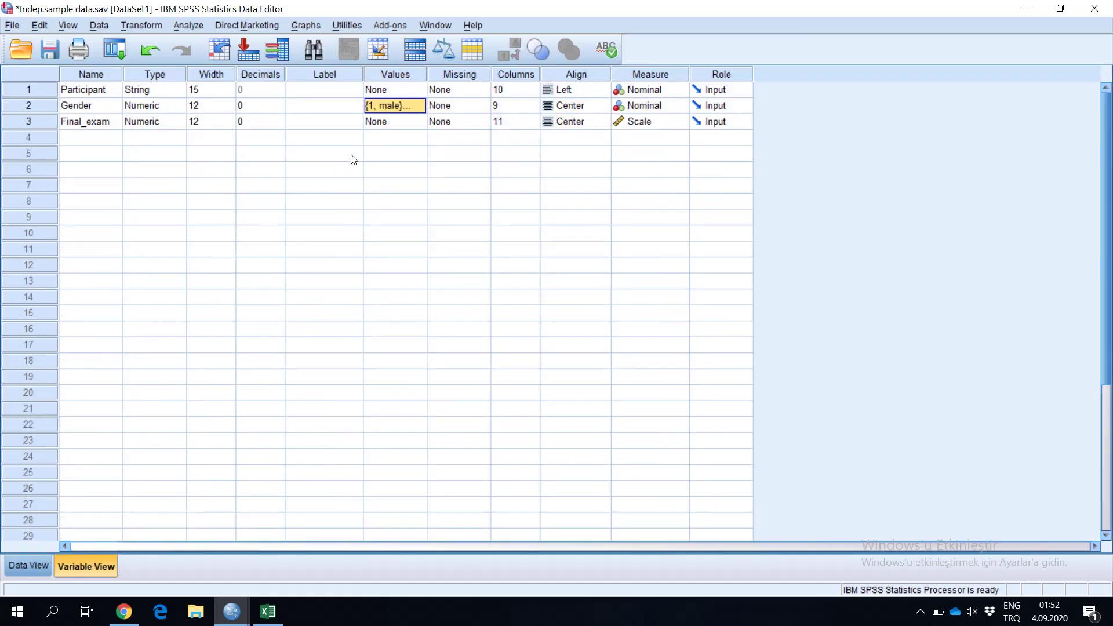
pyautogui.click(421, 109)
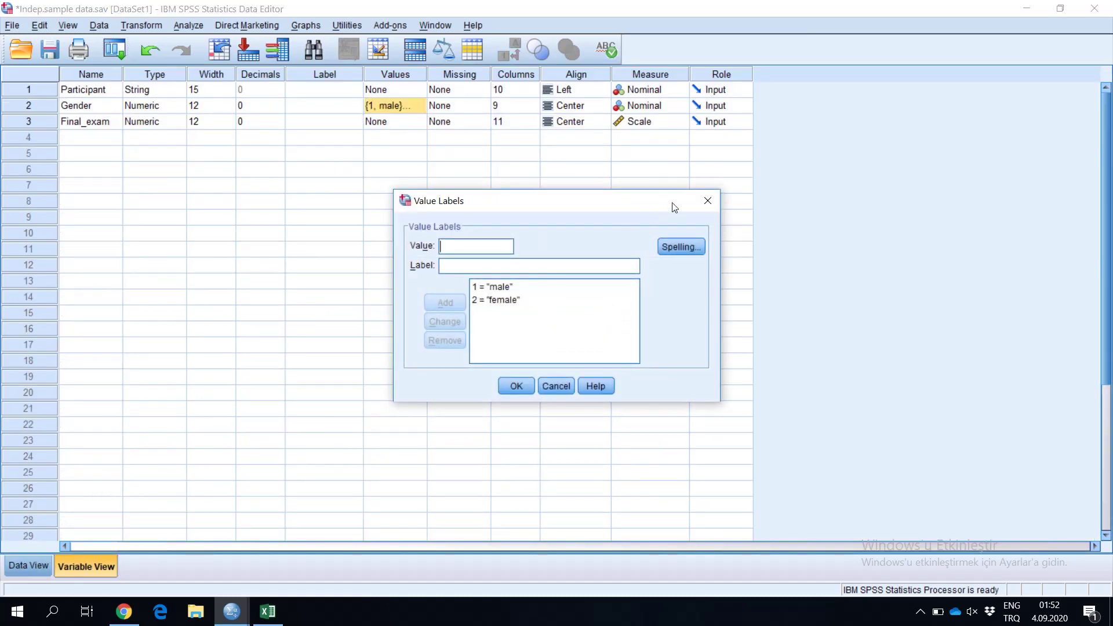
pyautogui.click(708, 202)
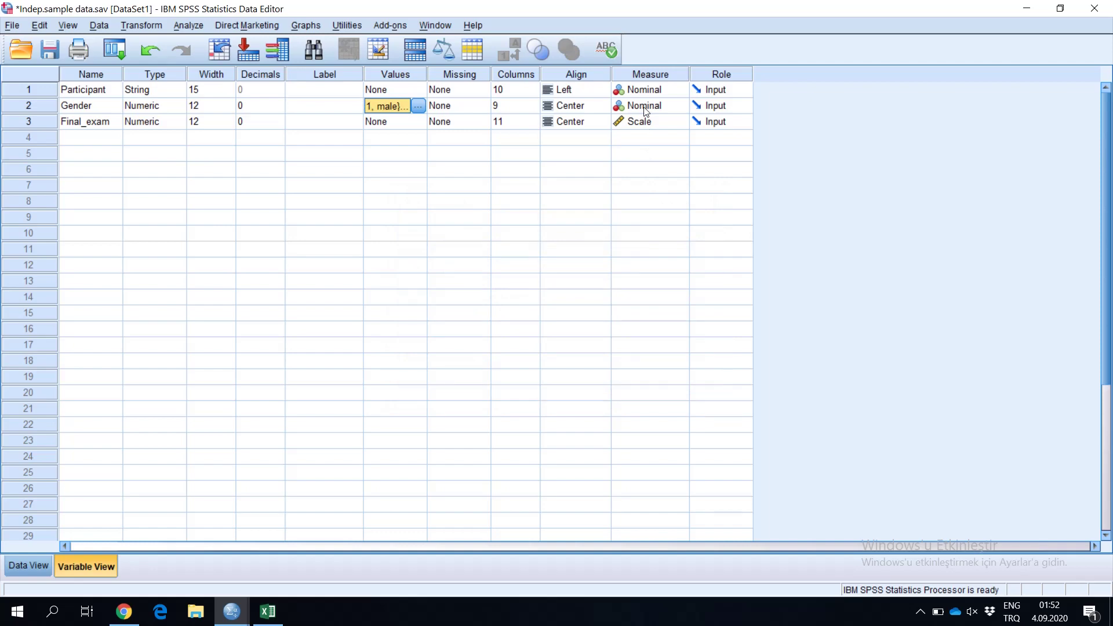
# - Compare the measurement levels of the Gender and Final_exam variables by selecting their definition rows
pyautogui.click(40, 108)
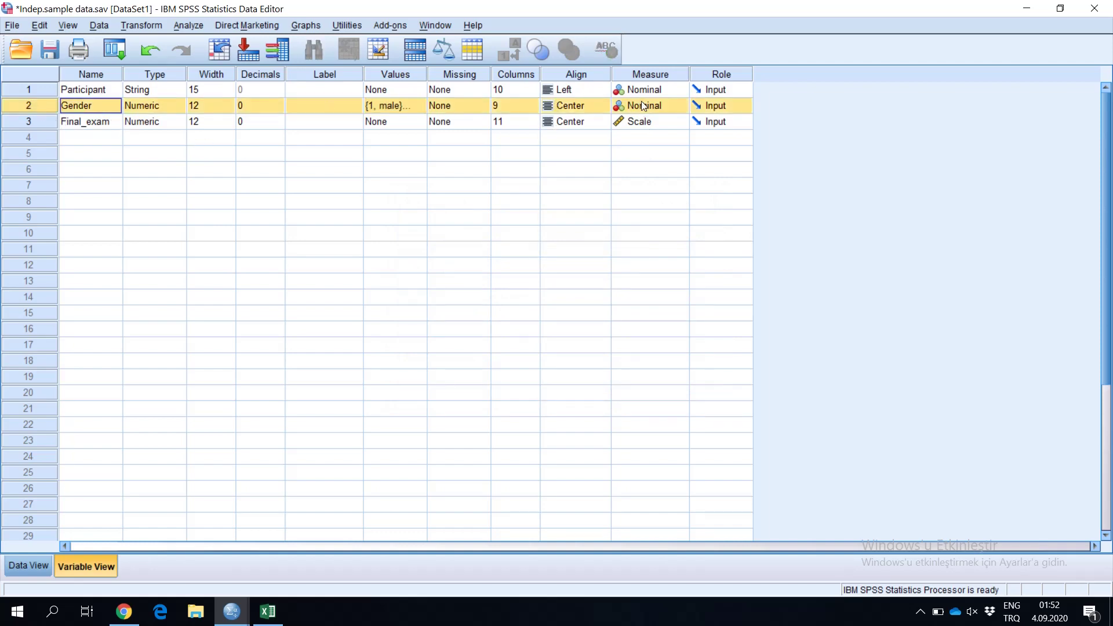
pyautogui.click(9, 126)
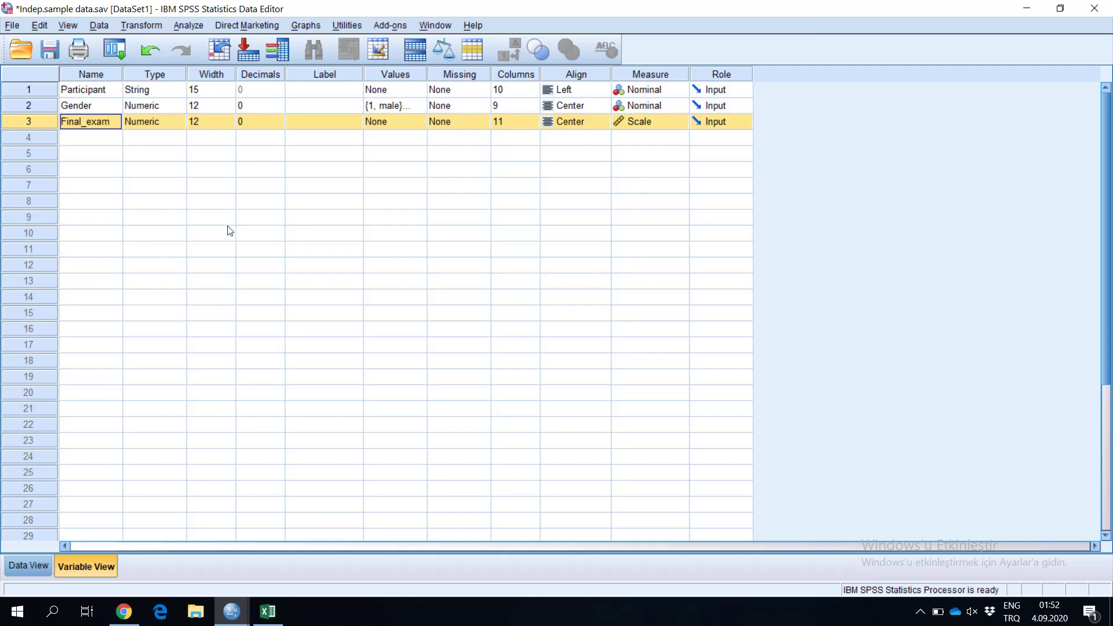
pyautogui.click(46, 105)
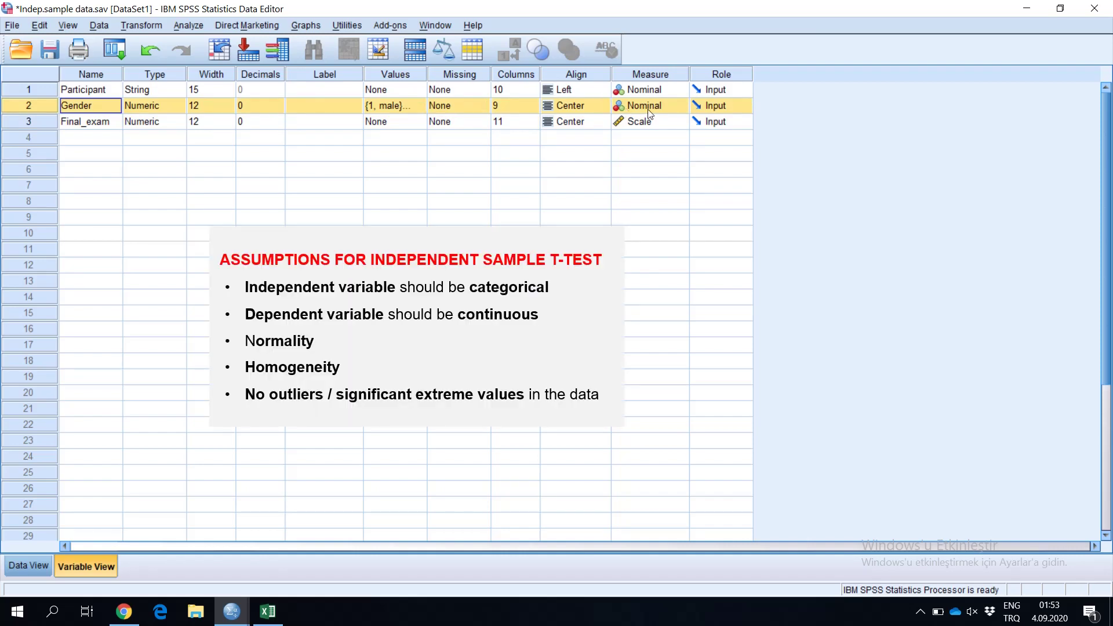
pyautogui.click(18, 124)
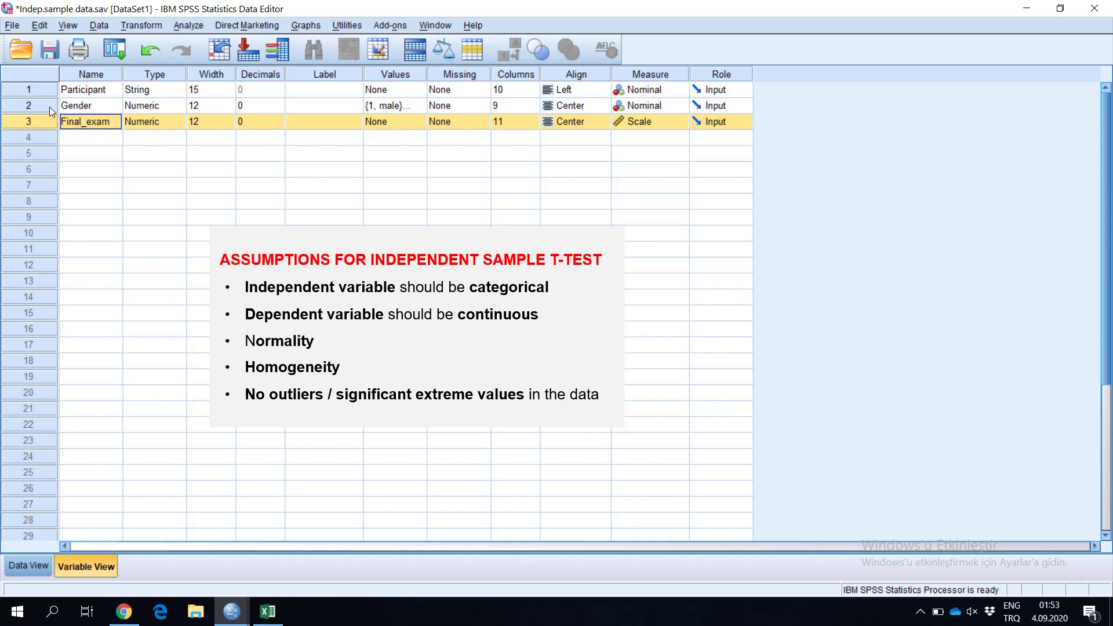
pyautogui.press('Up')
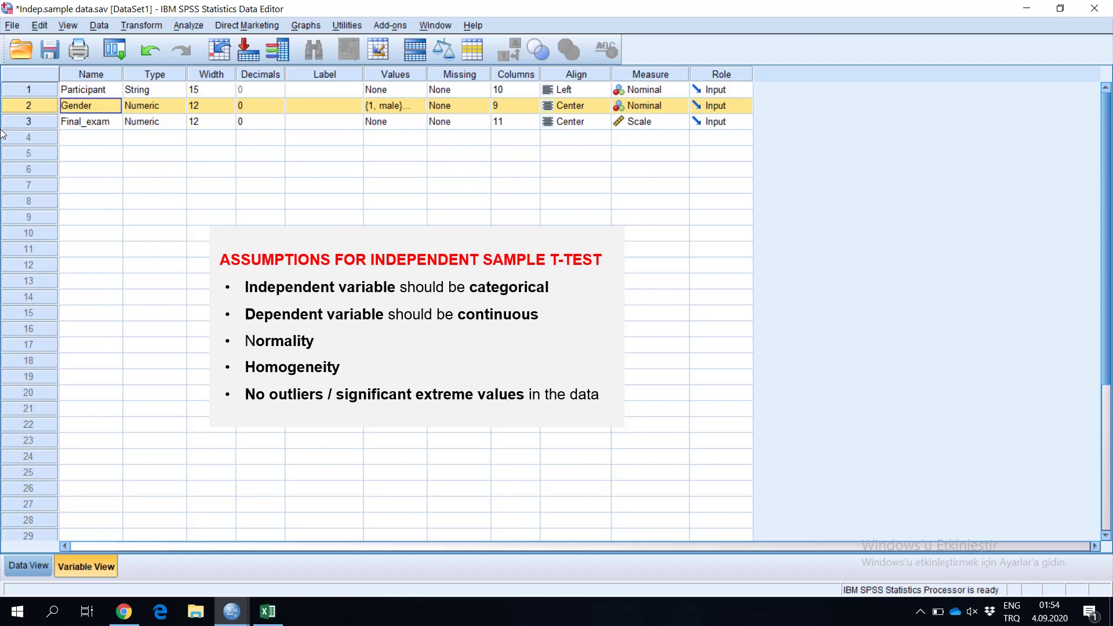
pyautogui.click(33, 123)
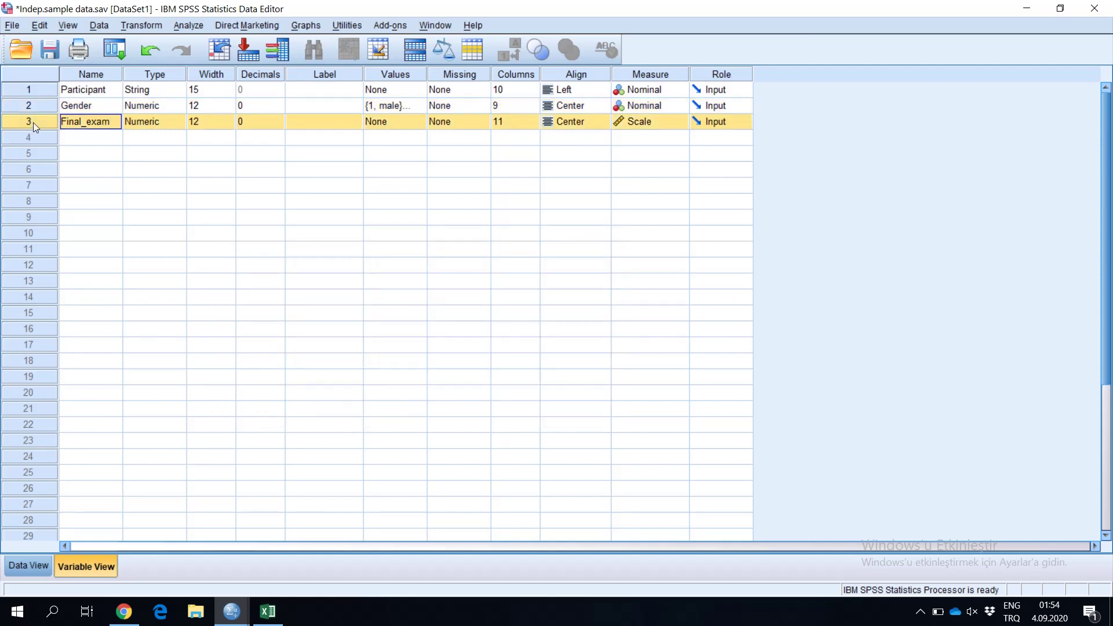
pyautogui.click(180, 25)
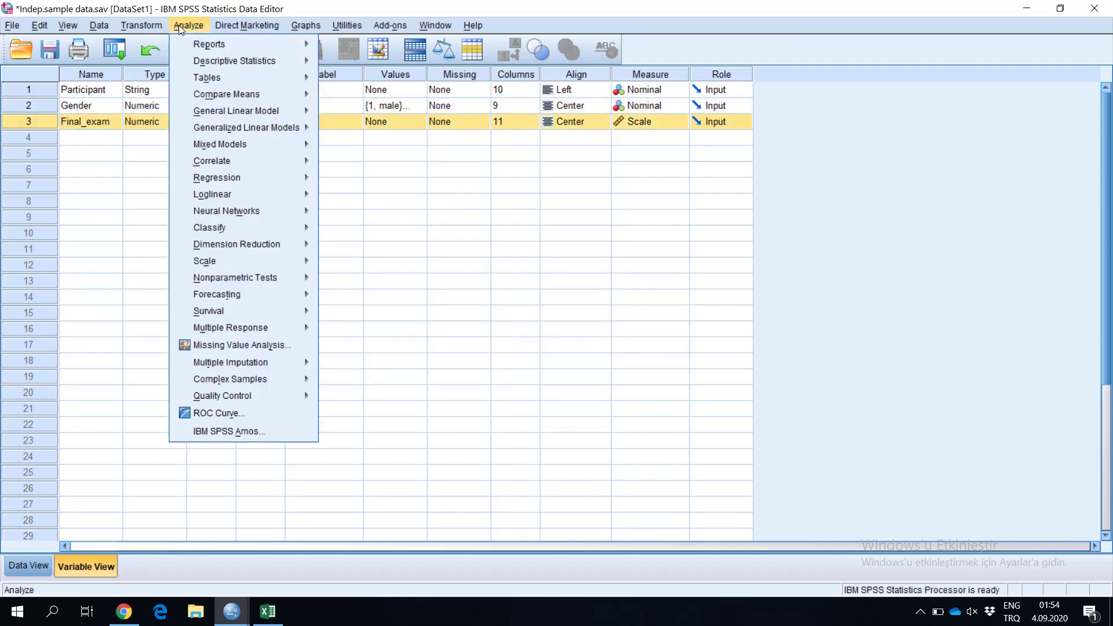
pyautogui.moveTo(258, 62)
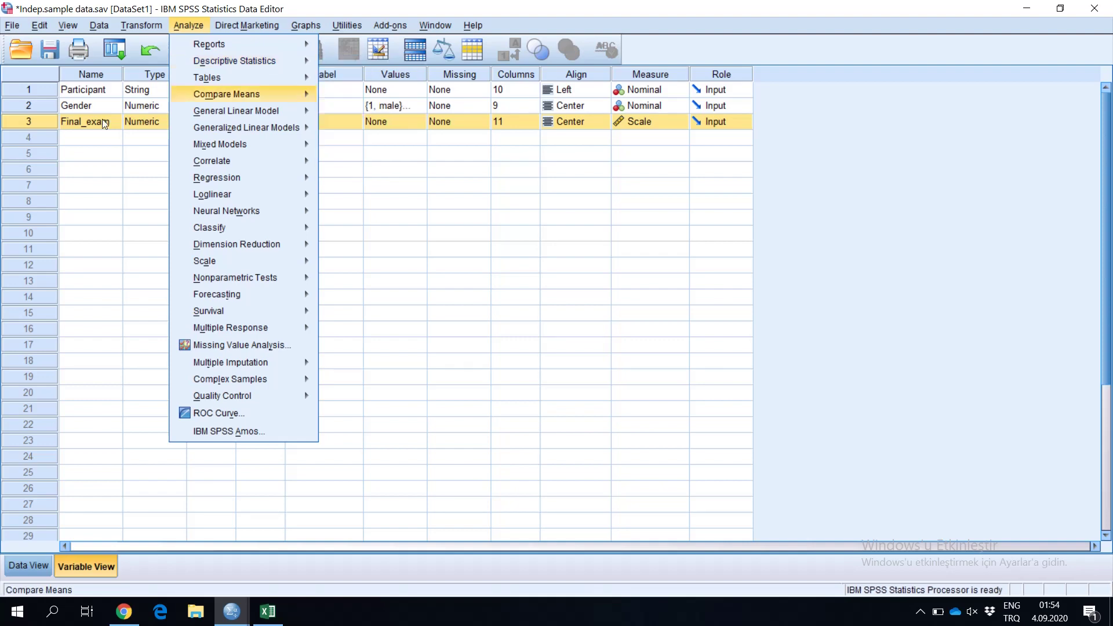
pyautogui.moveTo(279, 96)
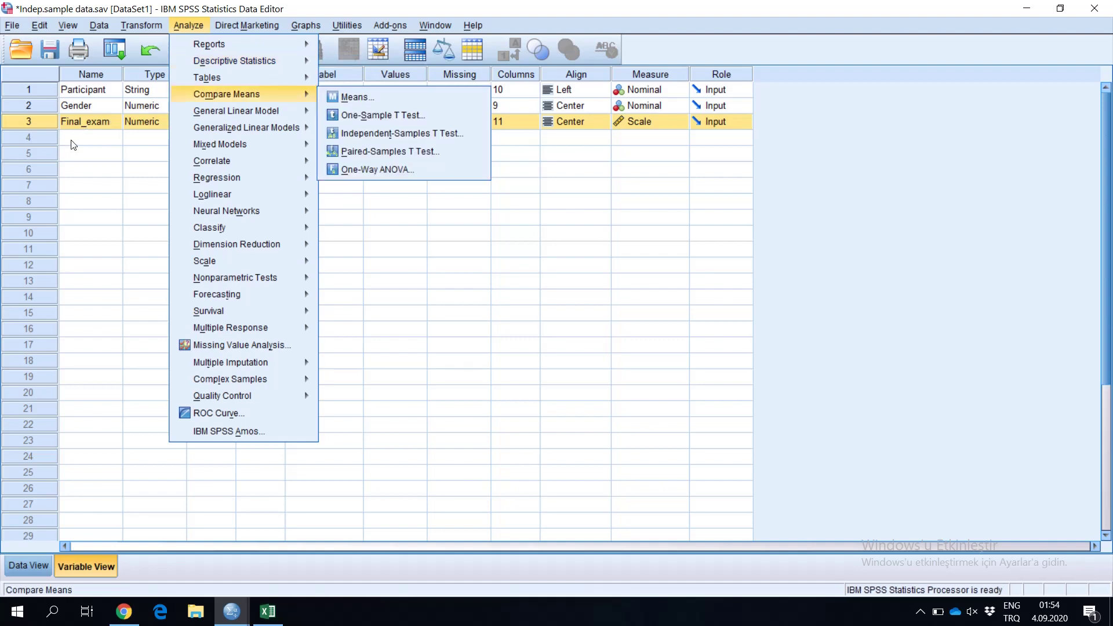
pyautogui.click(64, 142)
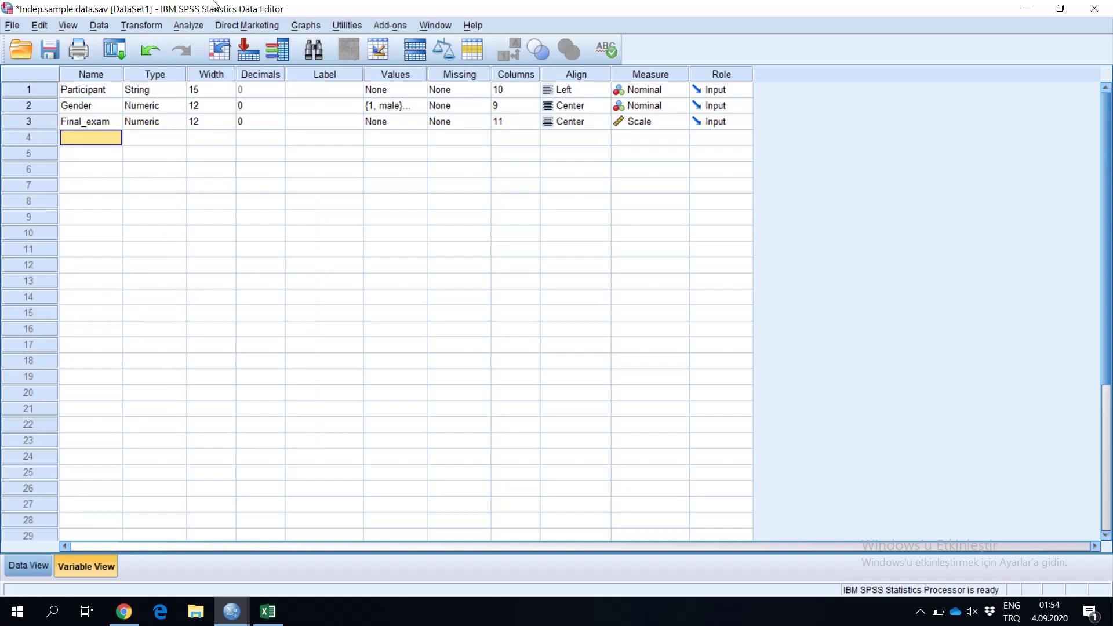
# - Set up an Independent-Samples T Test with Final_exam as the test variable and Gender as the grouping variable
pyautogui.click(195, 27)
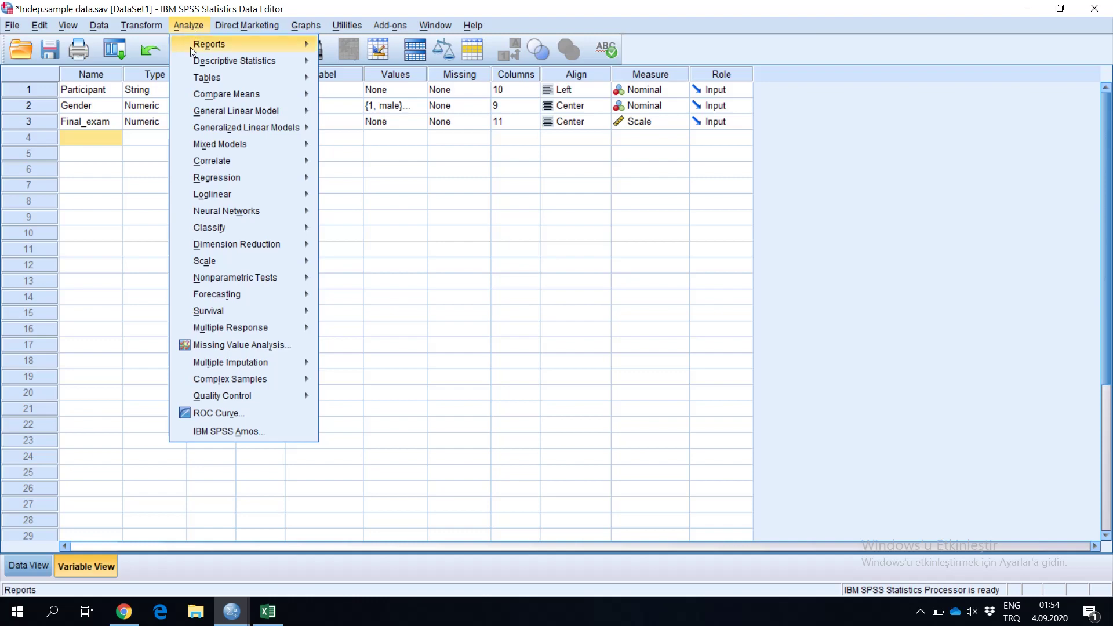
pyautogui.moveTo(232, 95)
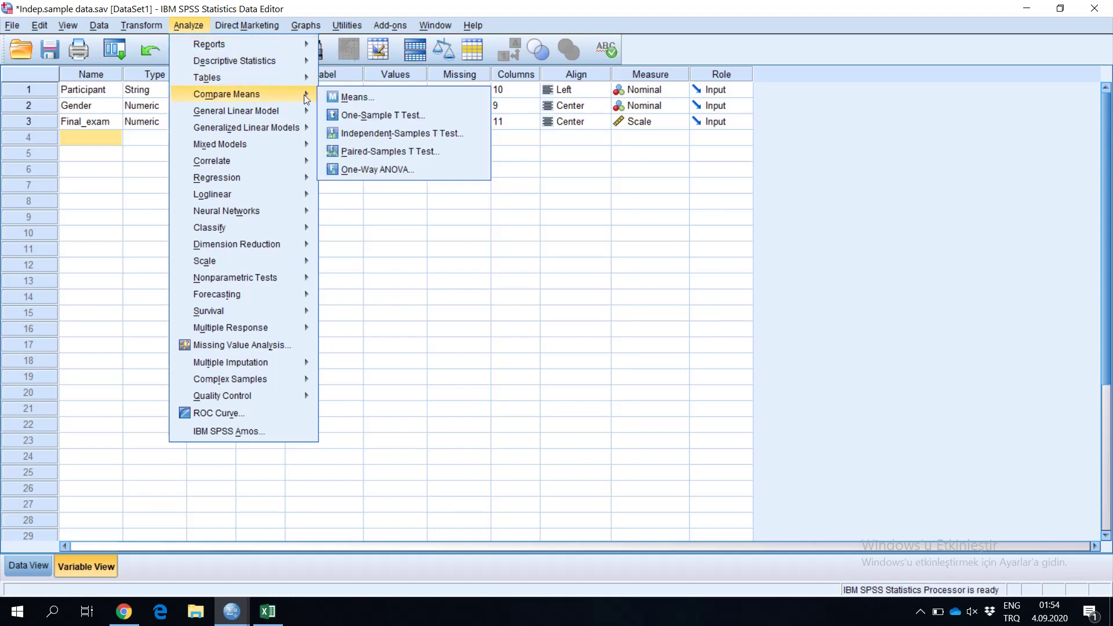
pyautogui.click(363, 133)
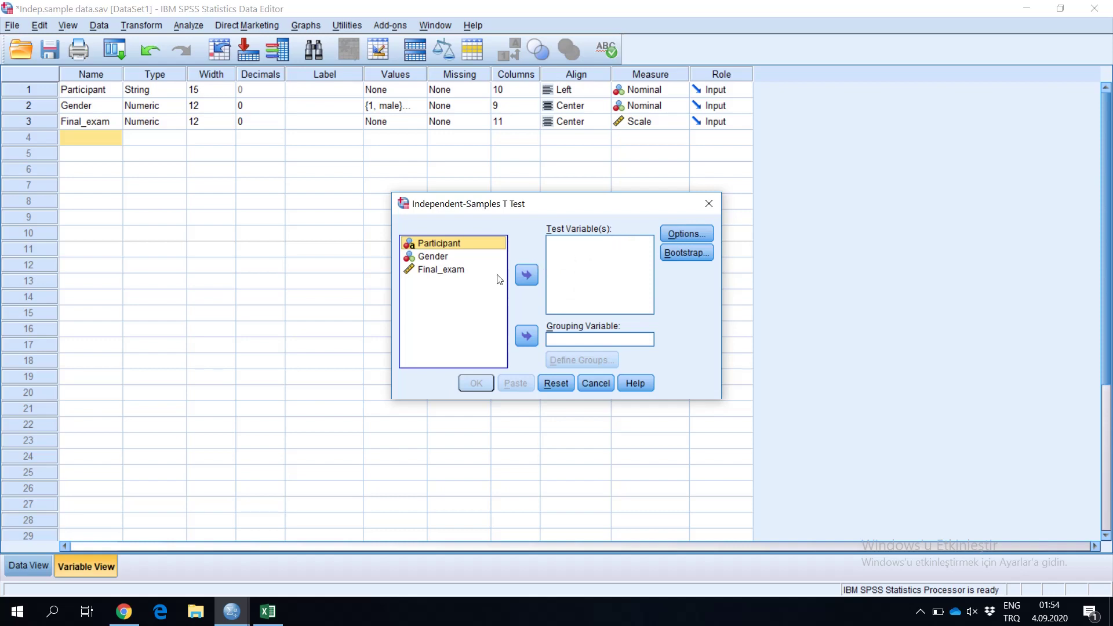
pyautogui.click(450, 271)
pyautogui.click(526, 277)
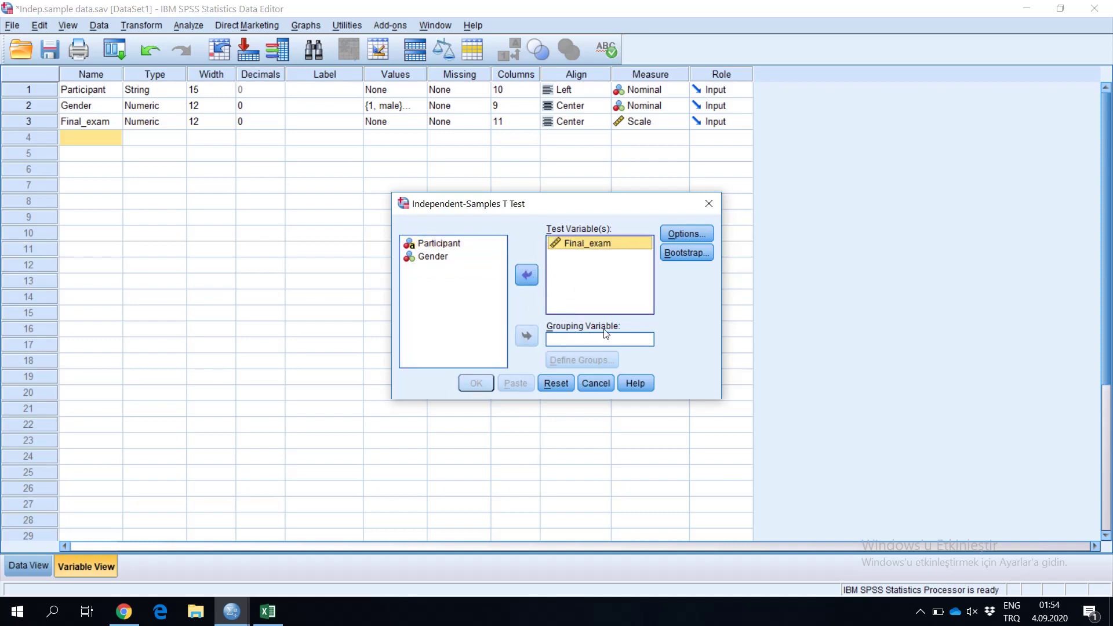
pyautogui.click(437, 256)
pyautogui.click(527, 336)
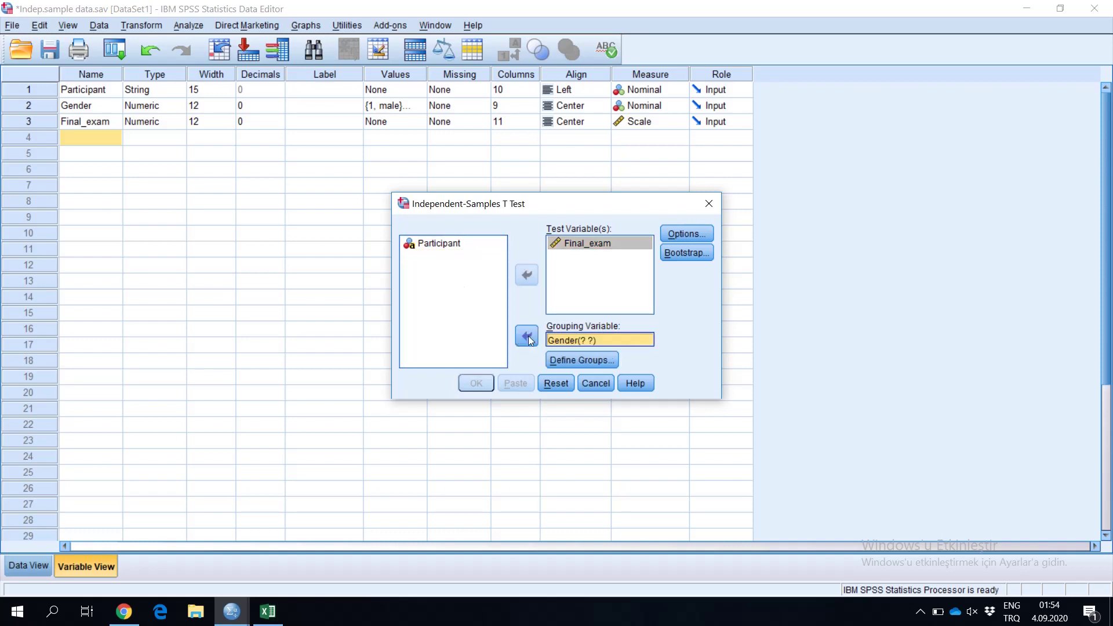
# - Define the Gender groups by specified values, with Group 1 as 1 and Group 2 as 2
pyautogui.click(583, 363)
pyautogui.click(558, 280)
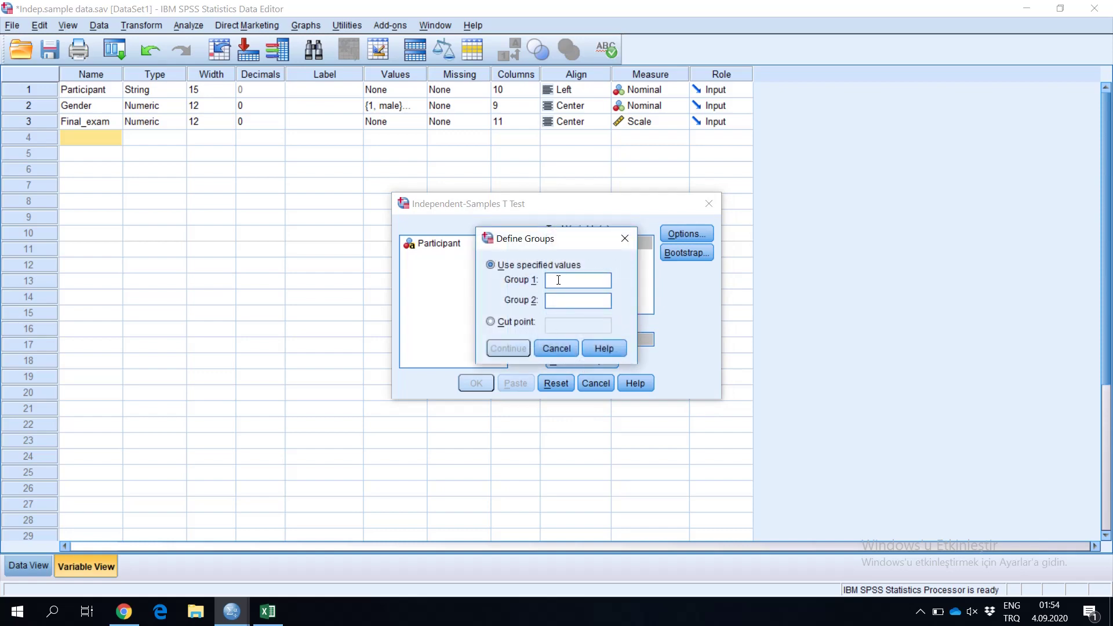
pyautogui.write('1')
pyautogui.write('2')
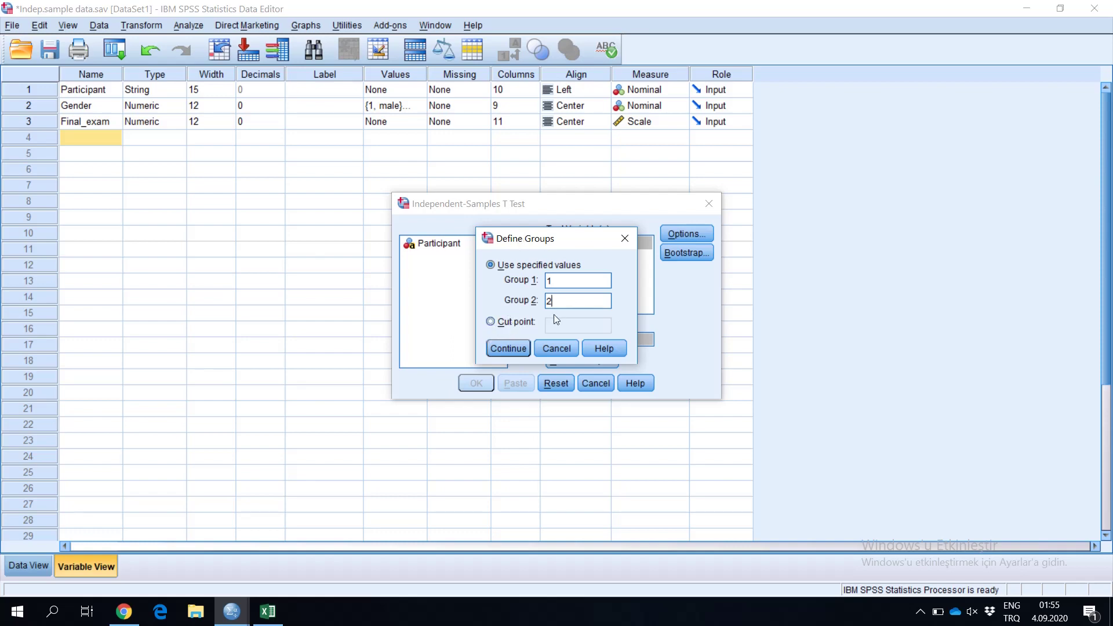
pyautogui.click(509, 348)
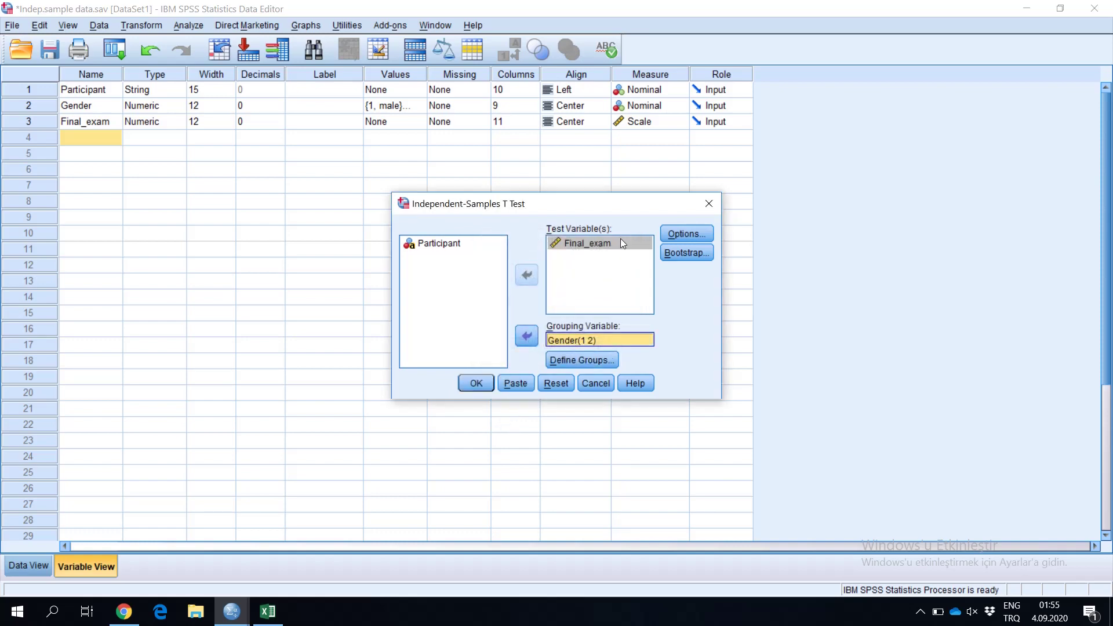
# - Accept the t-test options with a 95% confidence interval and cases excluded analysis by analysis, and run the test
pyautogui.click(681, 233)
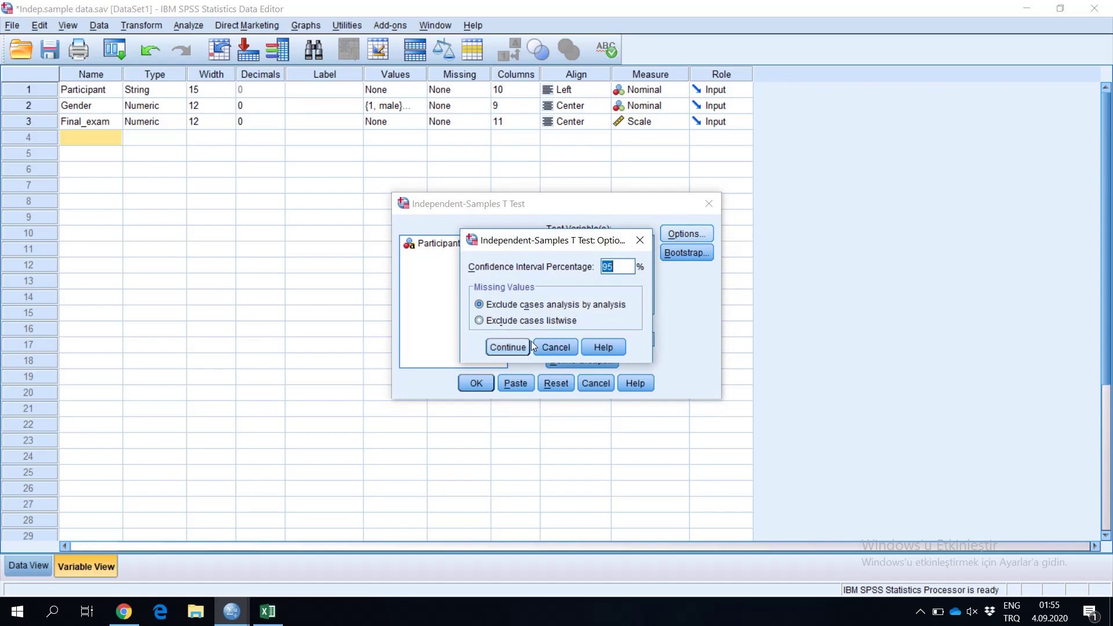
pyautogui.click(505, 346)
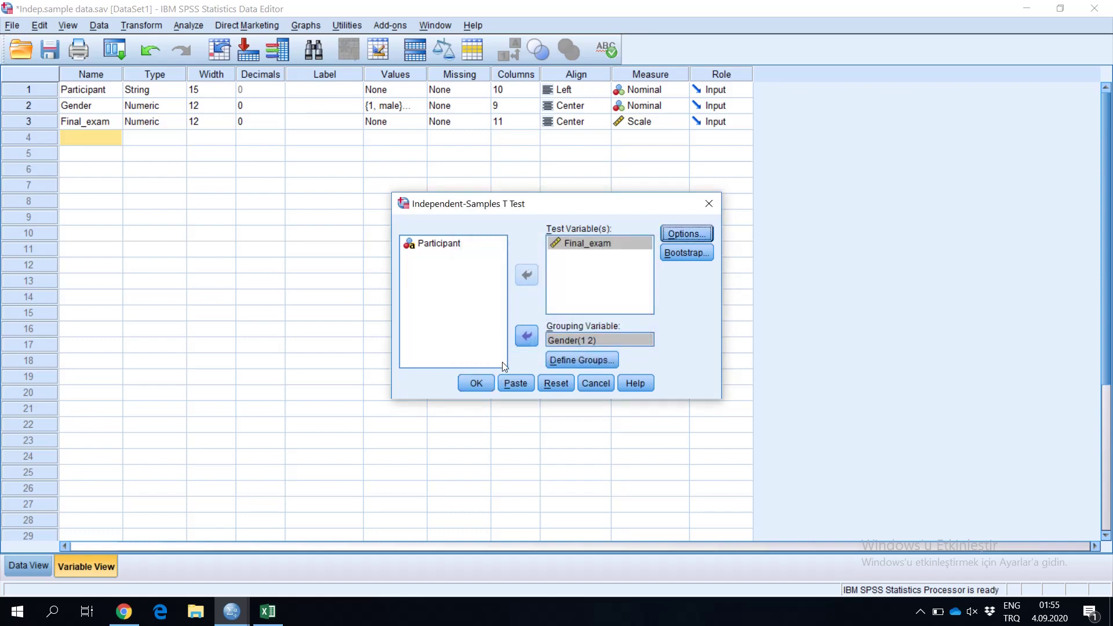
pyautogui.click(476, 383)
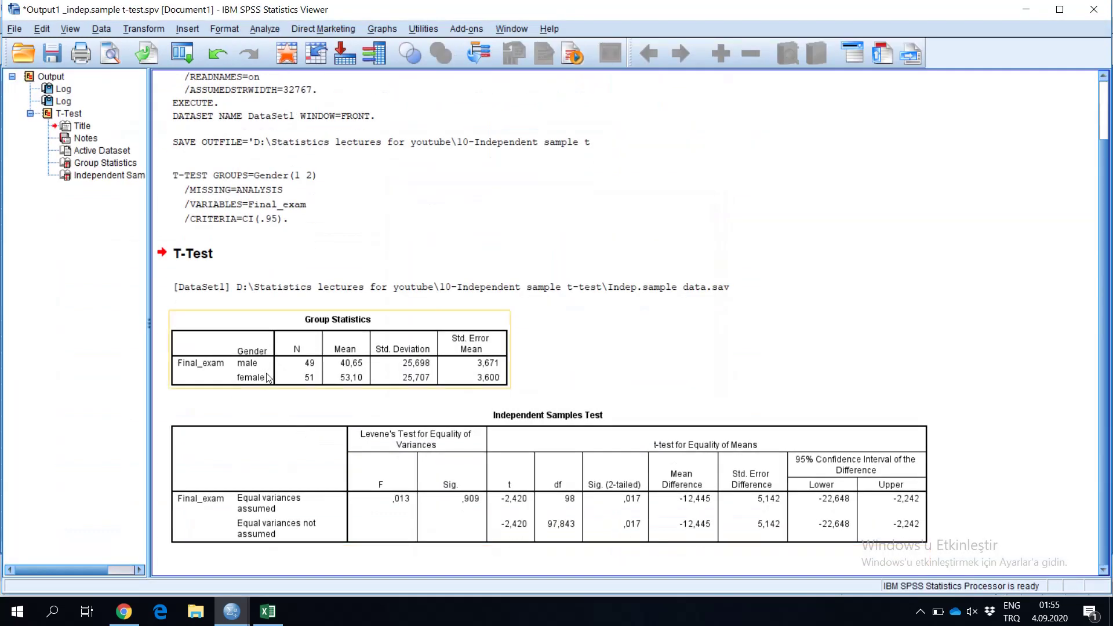
# - Review the Group Statistics table, and open the Independent Samples Test table to check the significance of Levene's test
pyautogui.click(273, 359)
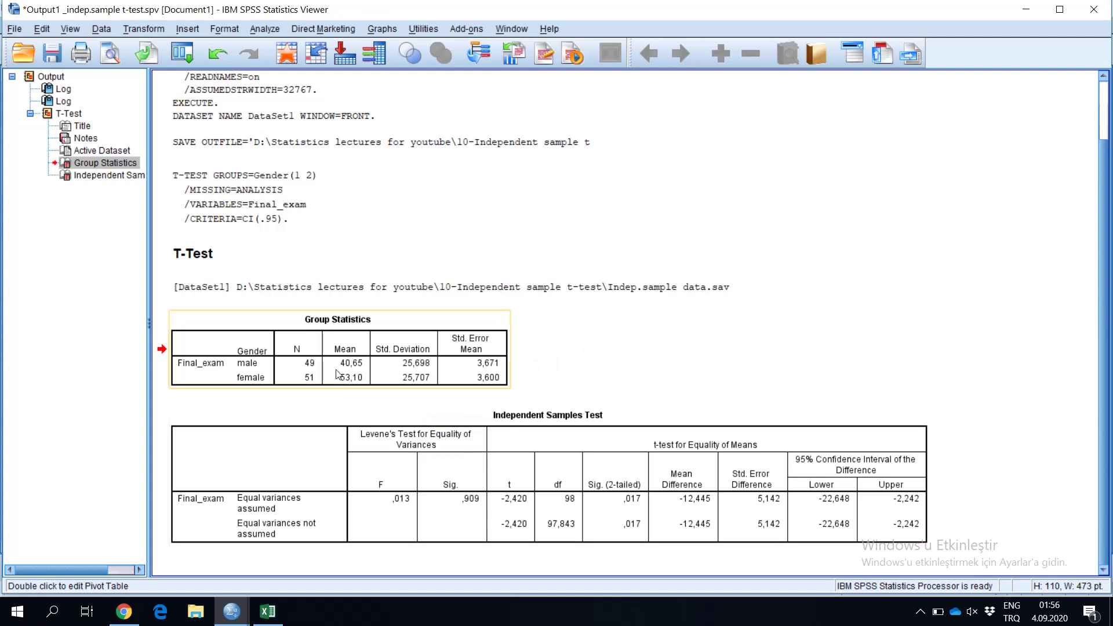
pyautogui.click(335, 480)
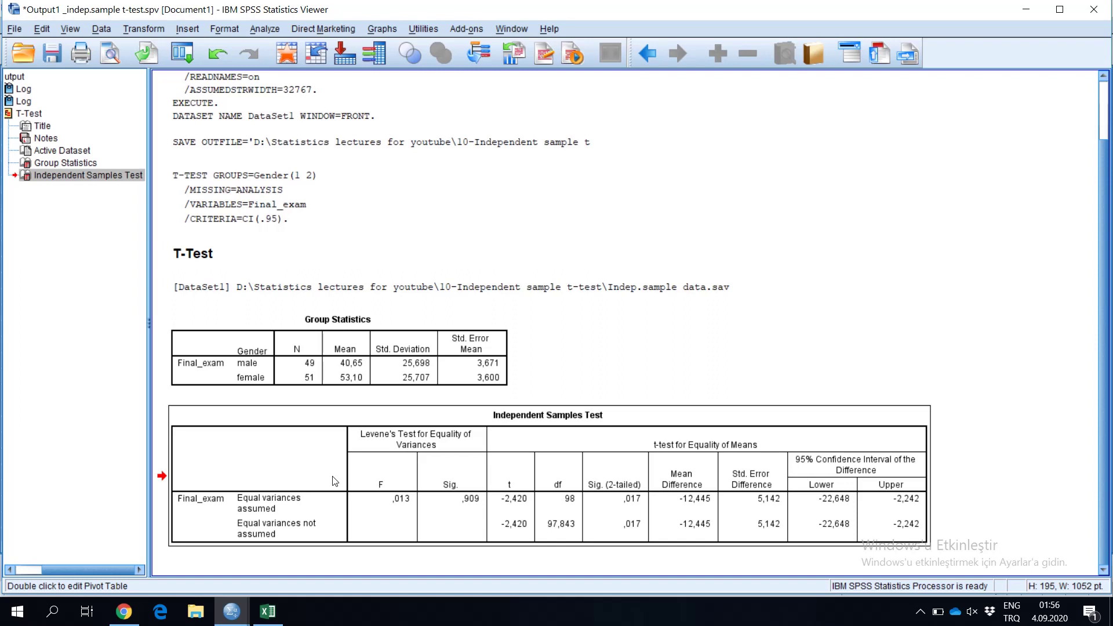
pyautogui.click(404, 495)
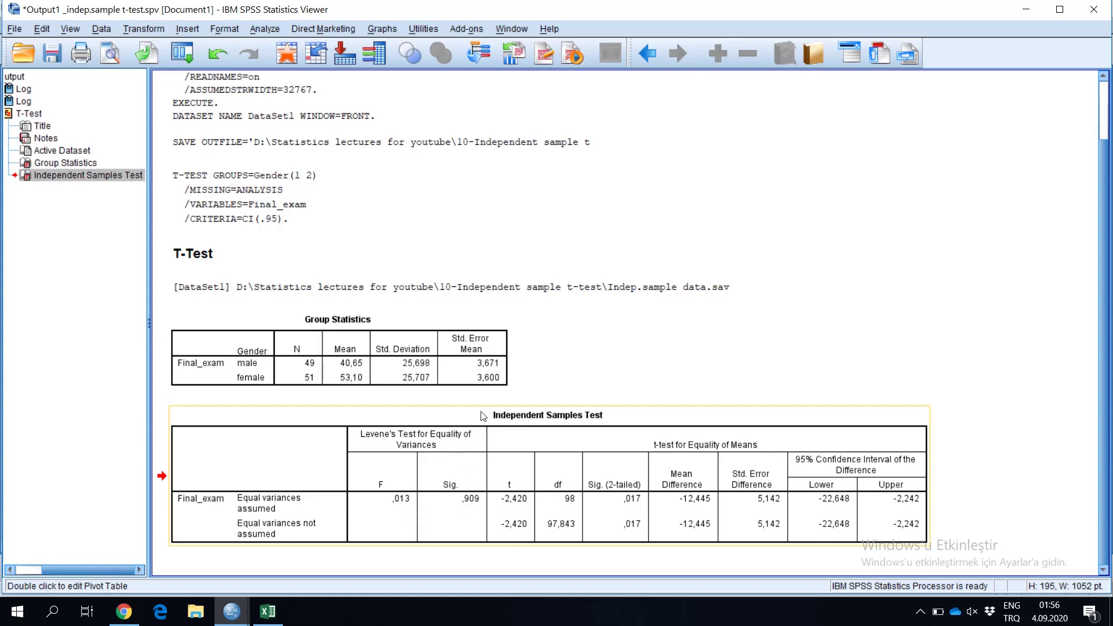
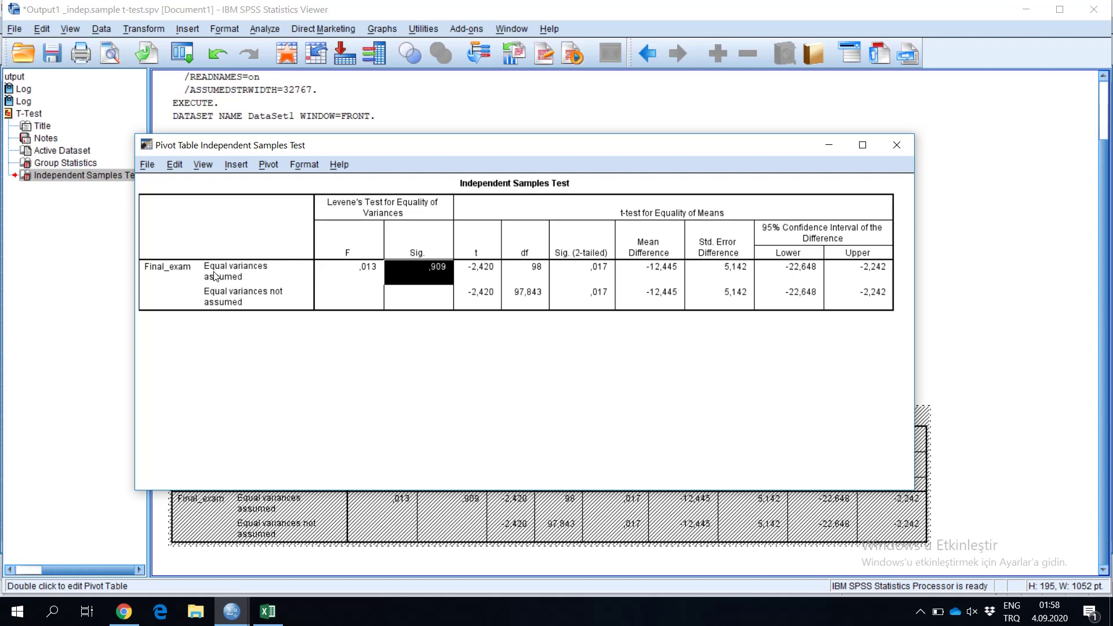
pyautogui.click(237, 274)
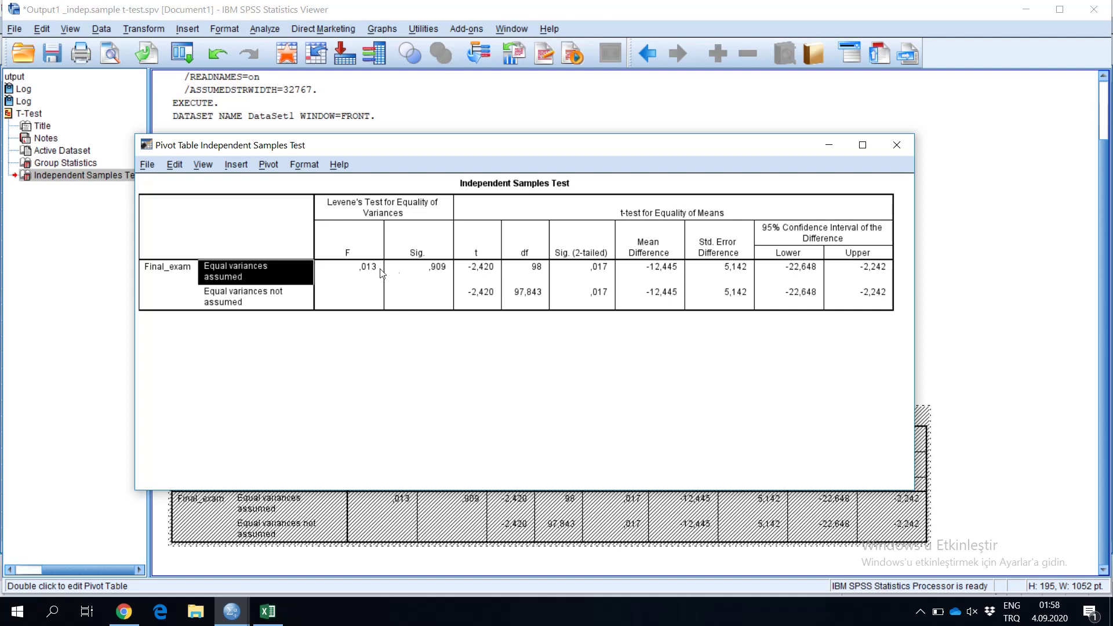
pyautogui.click(427, 274)
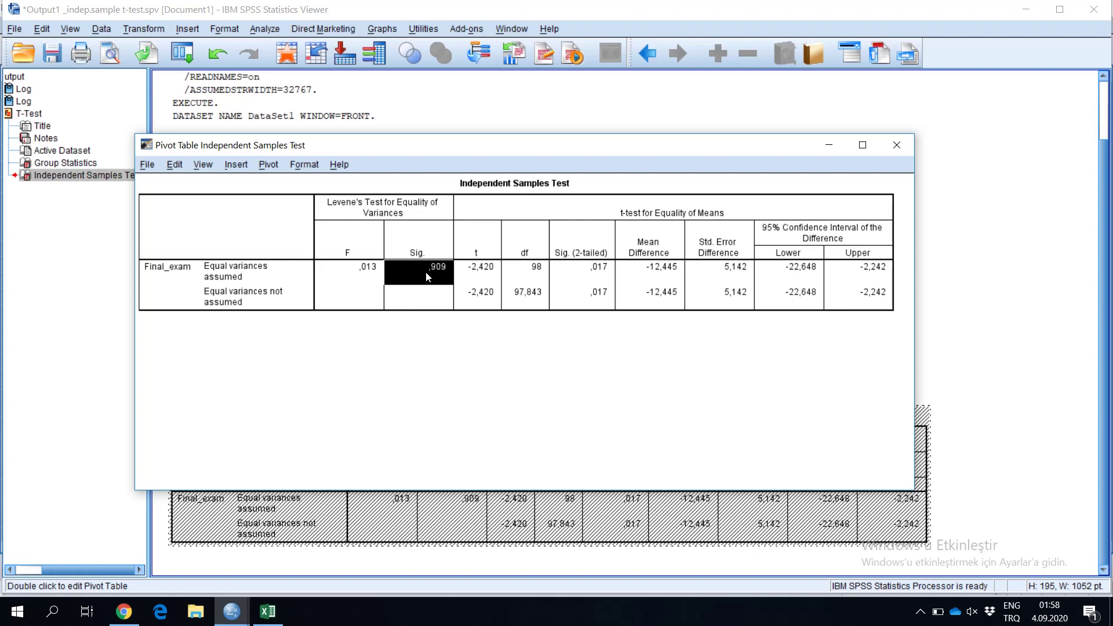
# - Examine each value in the "Equal variances not assumed" row, from t through the upper confidence limit
pyautogui.click(242, 306)
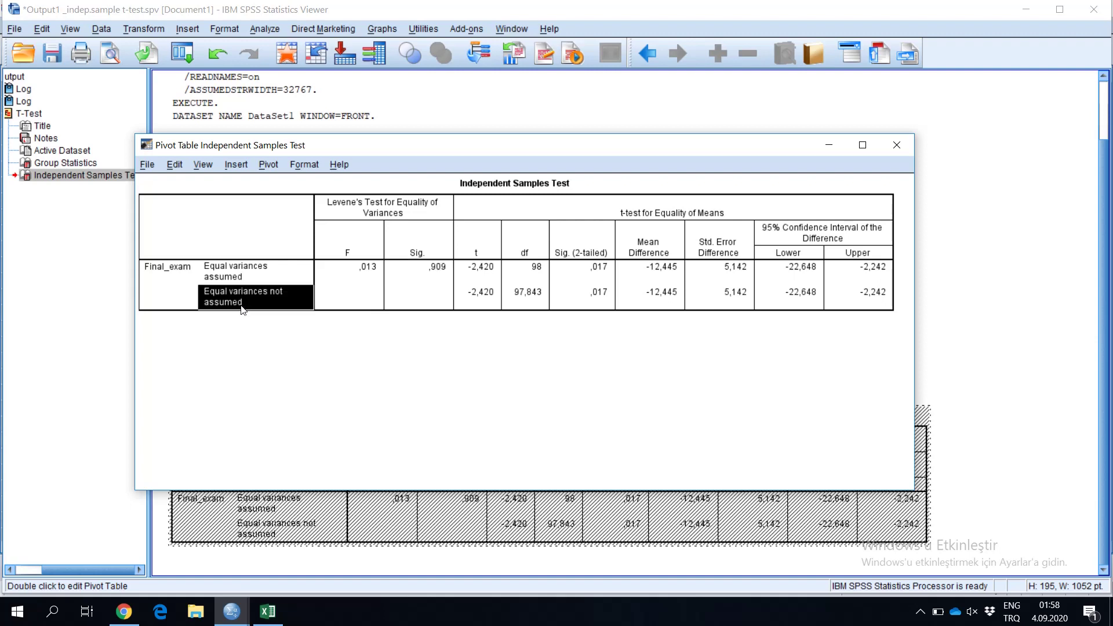
pyautogui.click(484, 297)
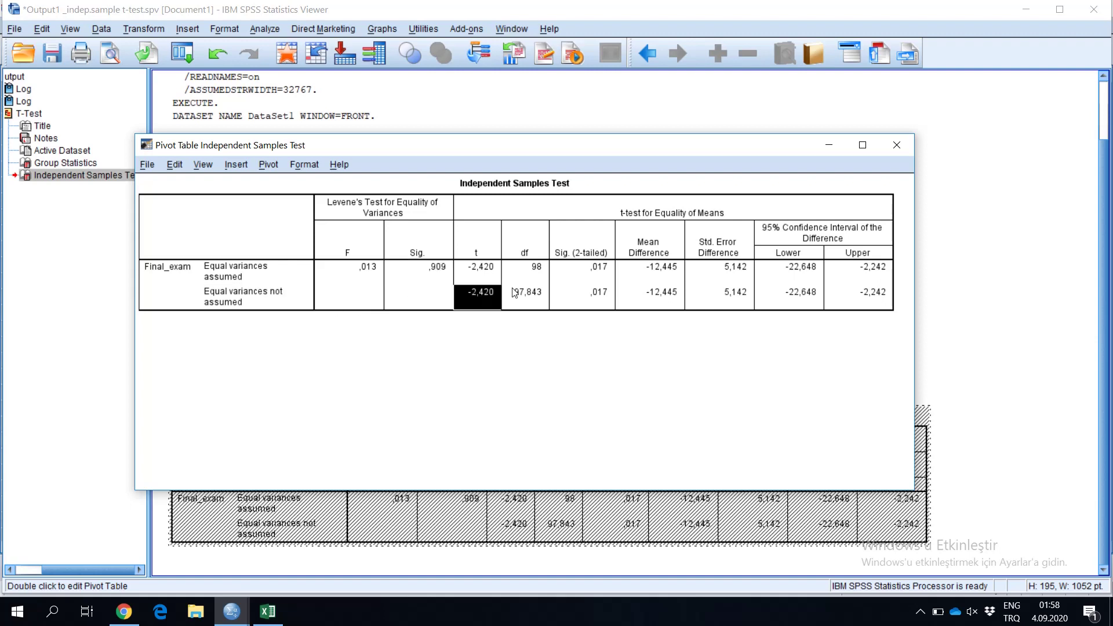
pyautogui.click(525, 292)
pyautogui.click(585, 298)
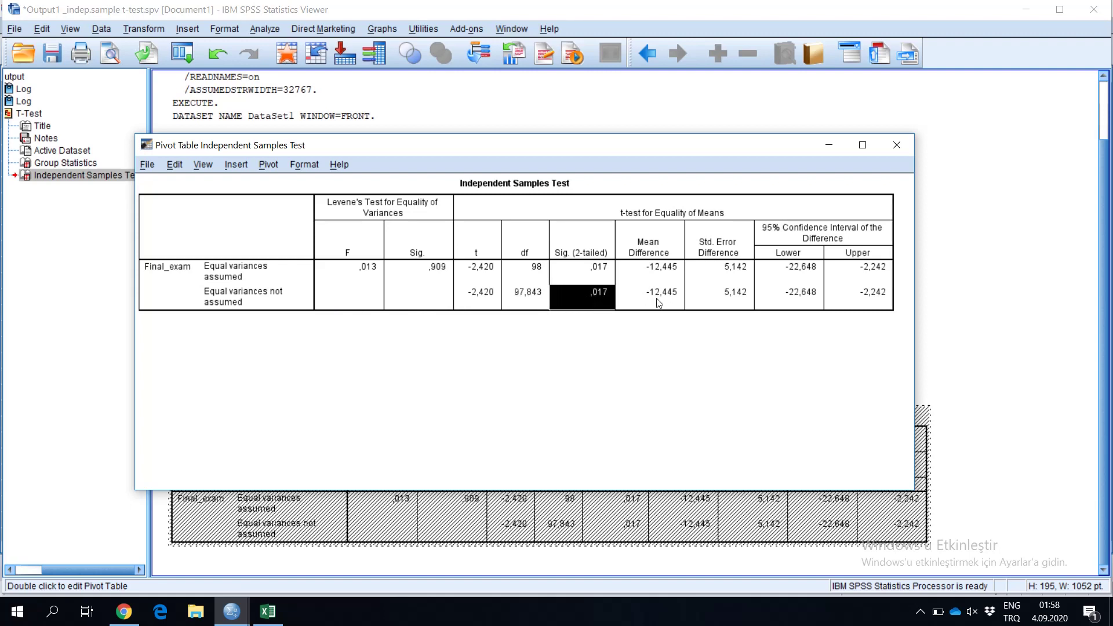
pyautogui.click(666, 300)
pyautogui.click(748, 300)
pyautogui.click(810, 296)
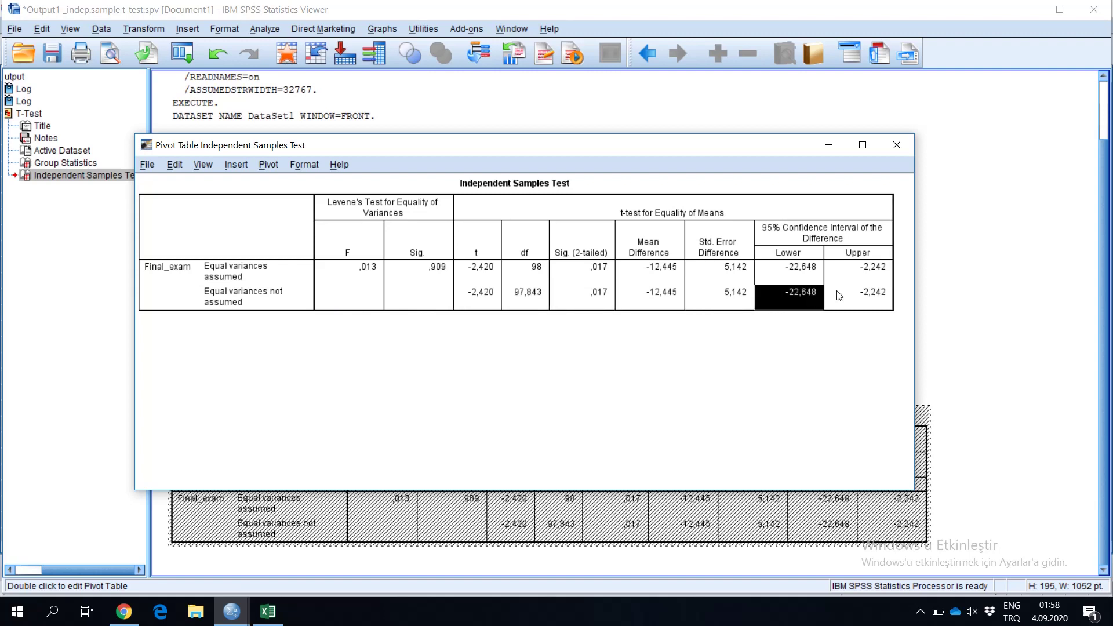
pyautogui.click(859, 294)
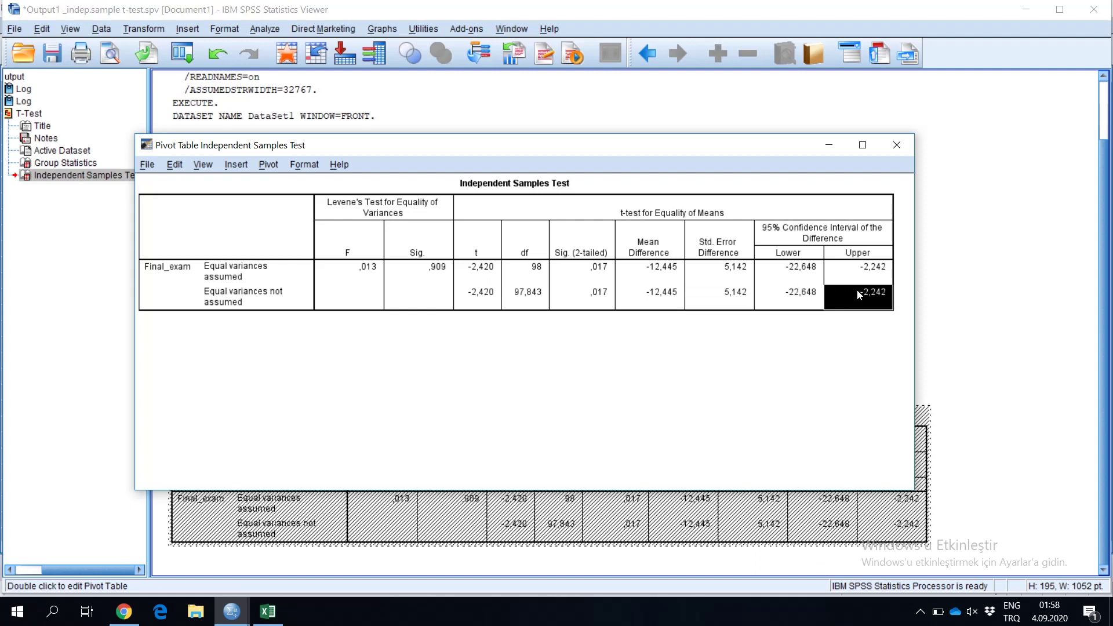
# - Read Levene's significance and the t, df and two-tailed significance for equal variances assumed, and close the pivot table
pyautogui.click(432, 276)
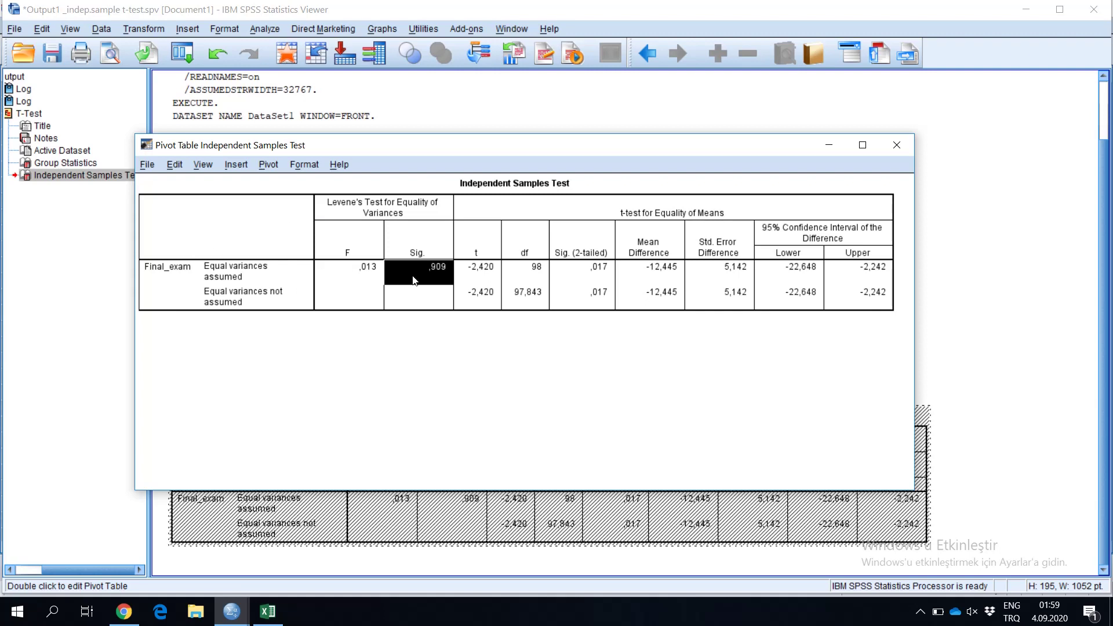
pyautogui.click(485, 275)
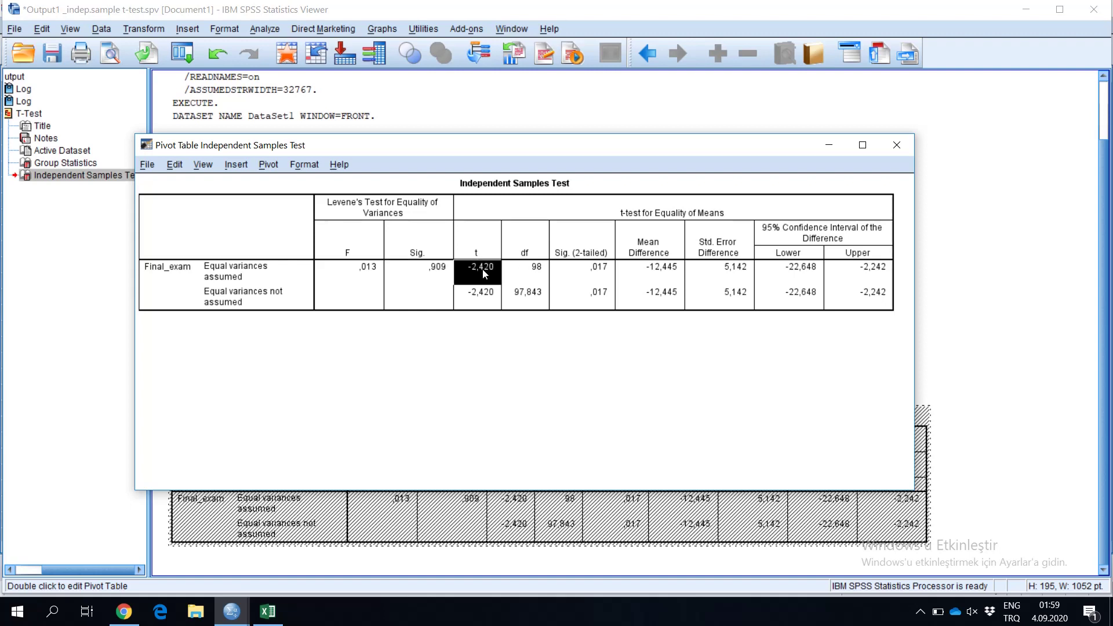
pyautogui.click(538, 275)
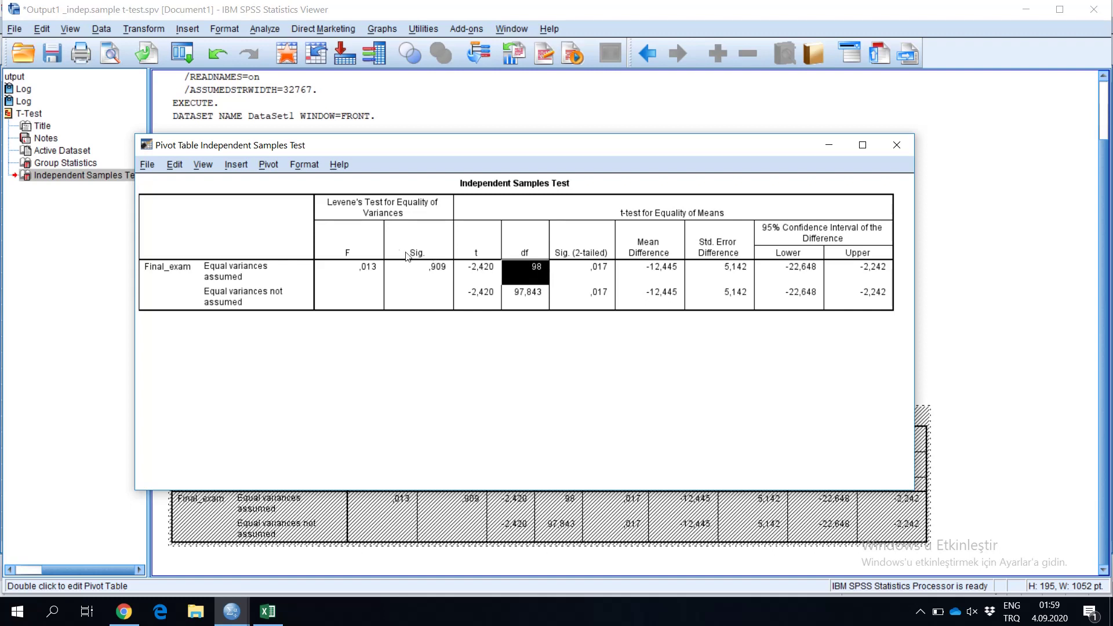
pyautogui.click(603, 269)
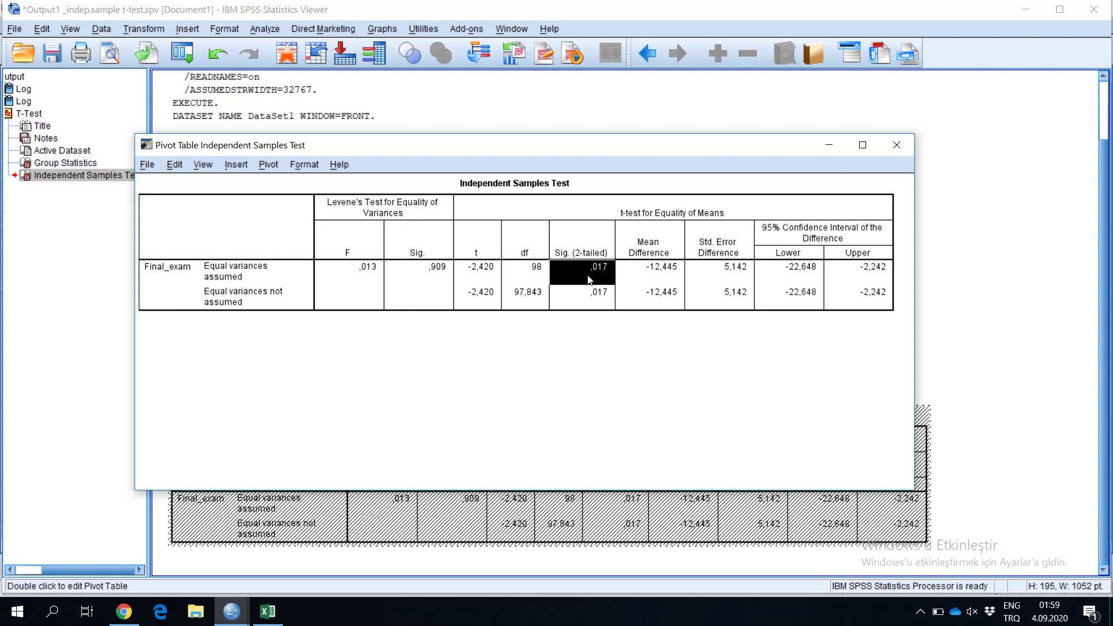
pyautogui.click(897, 146)
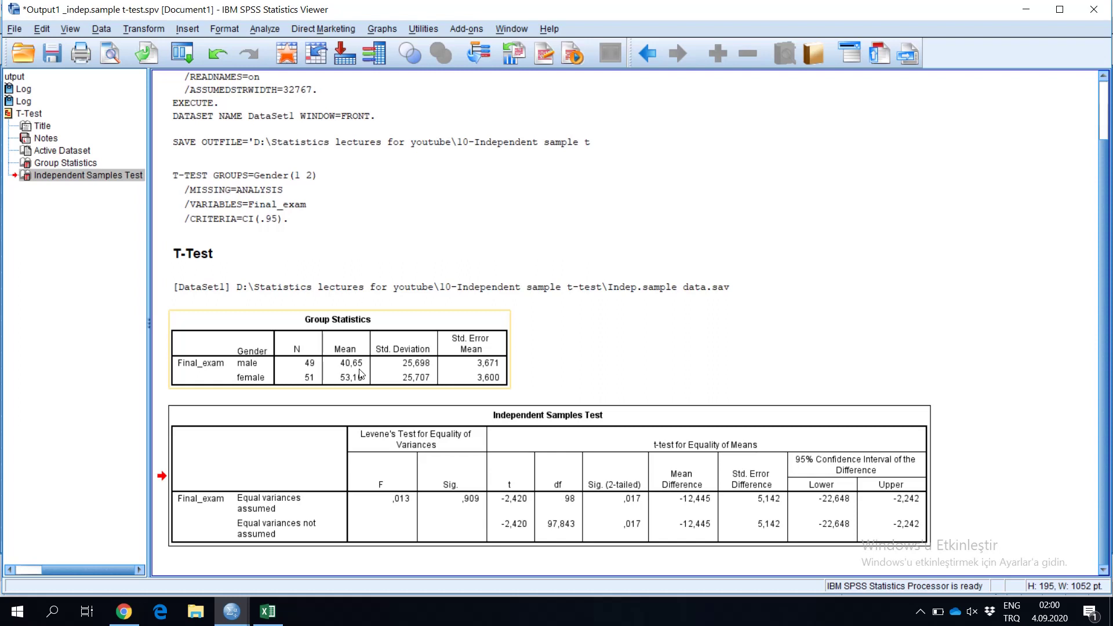
# - Switch to Microsoft Edge, search for "cohens d calculator" and open the Effect Size Calculator (Cohen's D) for T-Test page
pyautogui.click(162, 616)
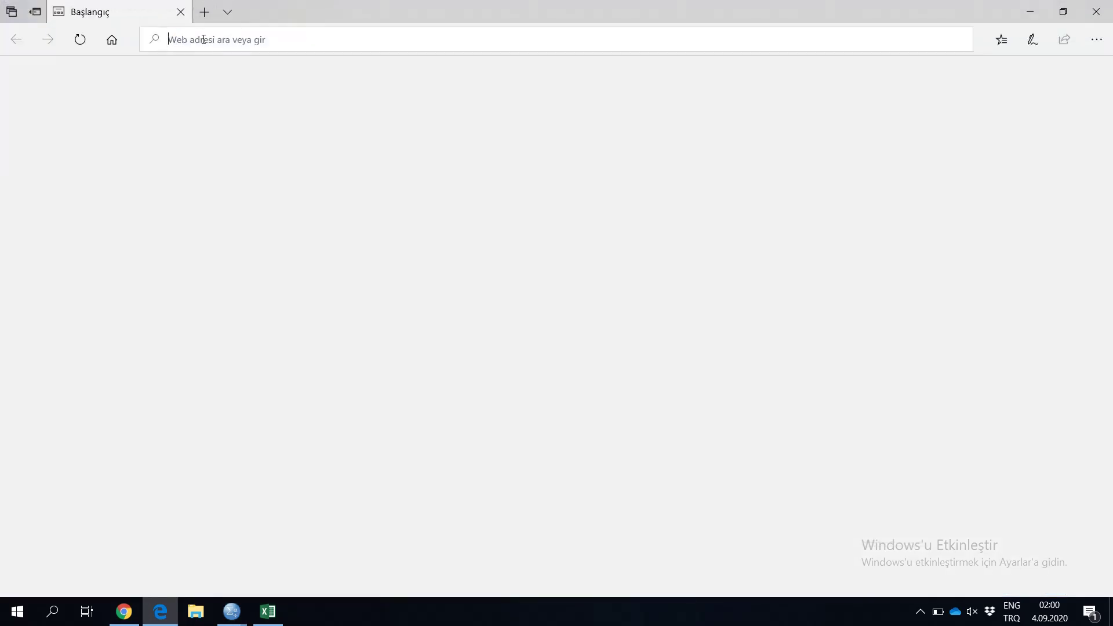
pyautogui.write('cohens d calculator')
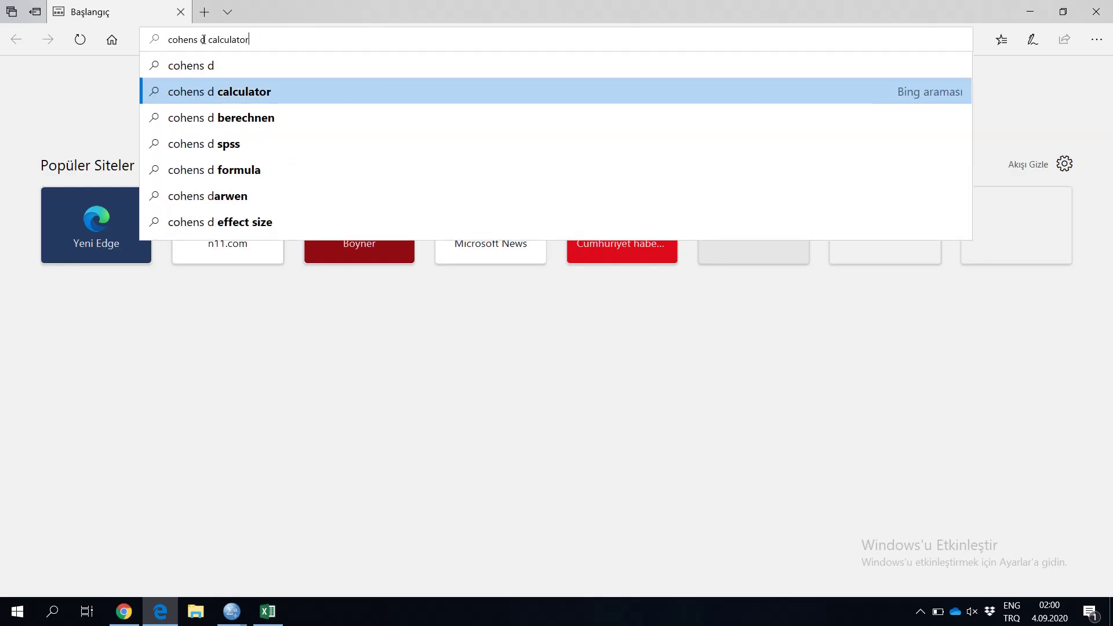
pyautogui.click(203, 93)
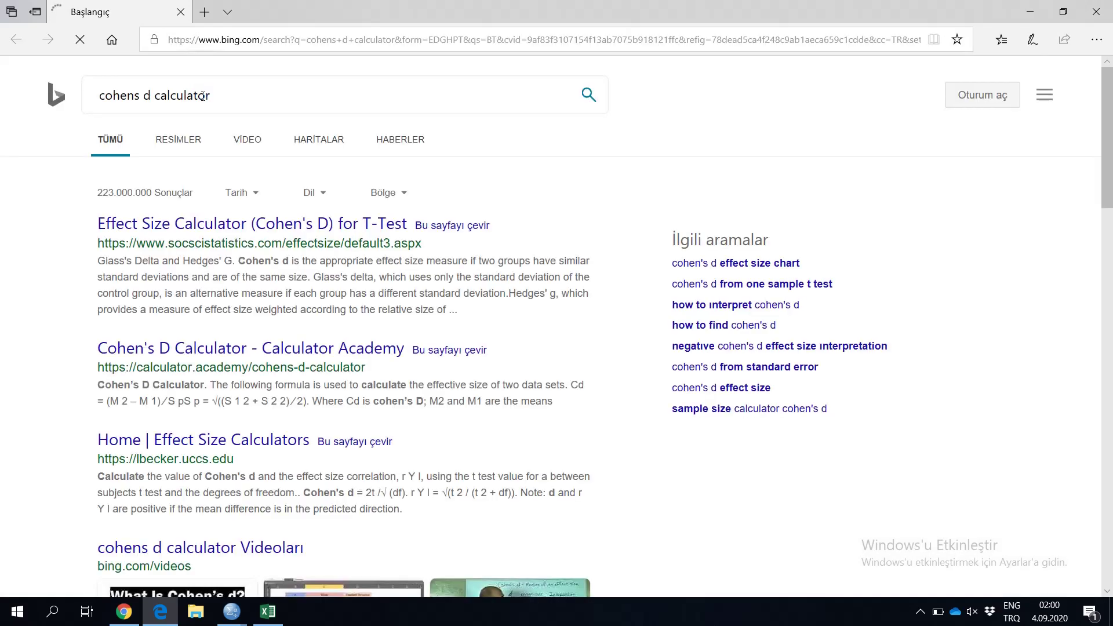
pyautogui.click(242, 86)
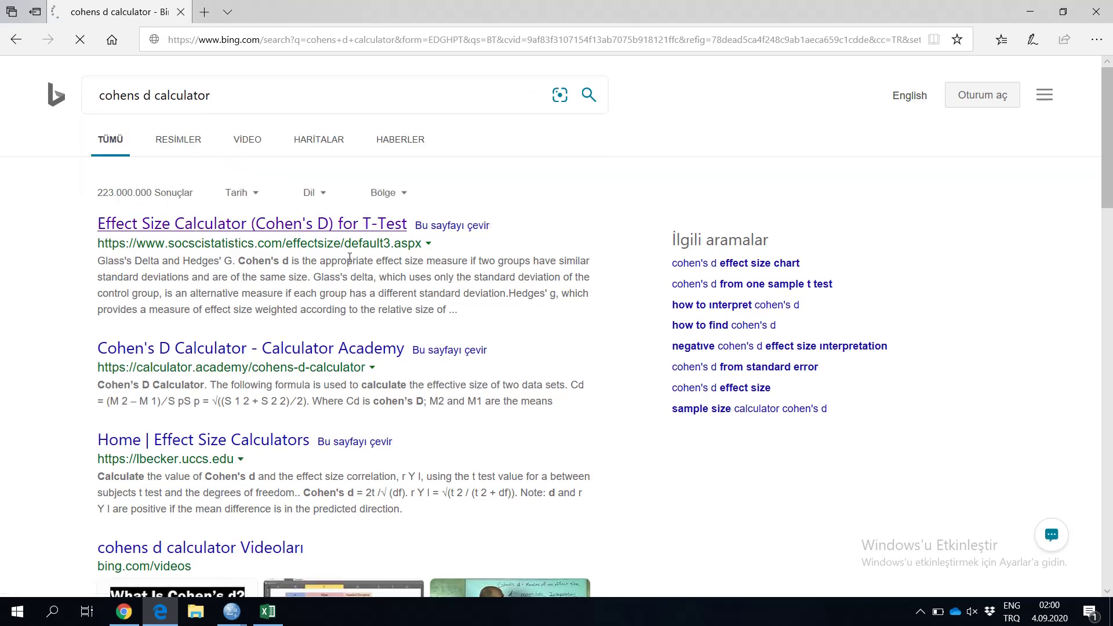
pyautogui.click(229, 221)
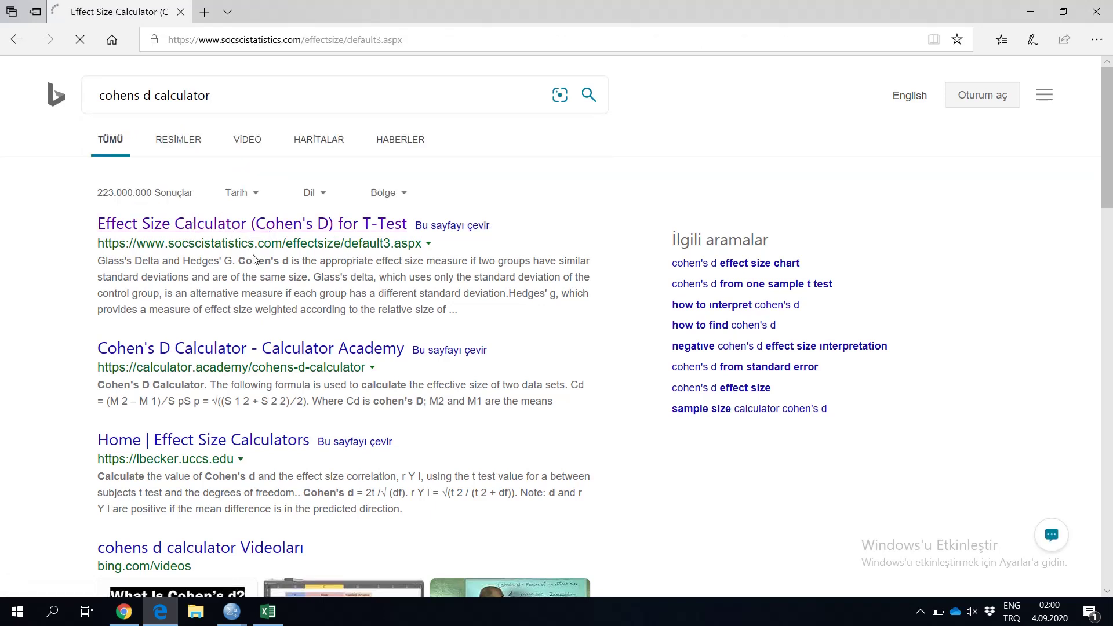
# - Look over the calculator's mean, standard deviation and sample size fields for Group 1 and the mean field for Group 2
pyautogui.scroll(-8, 313, 272)
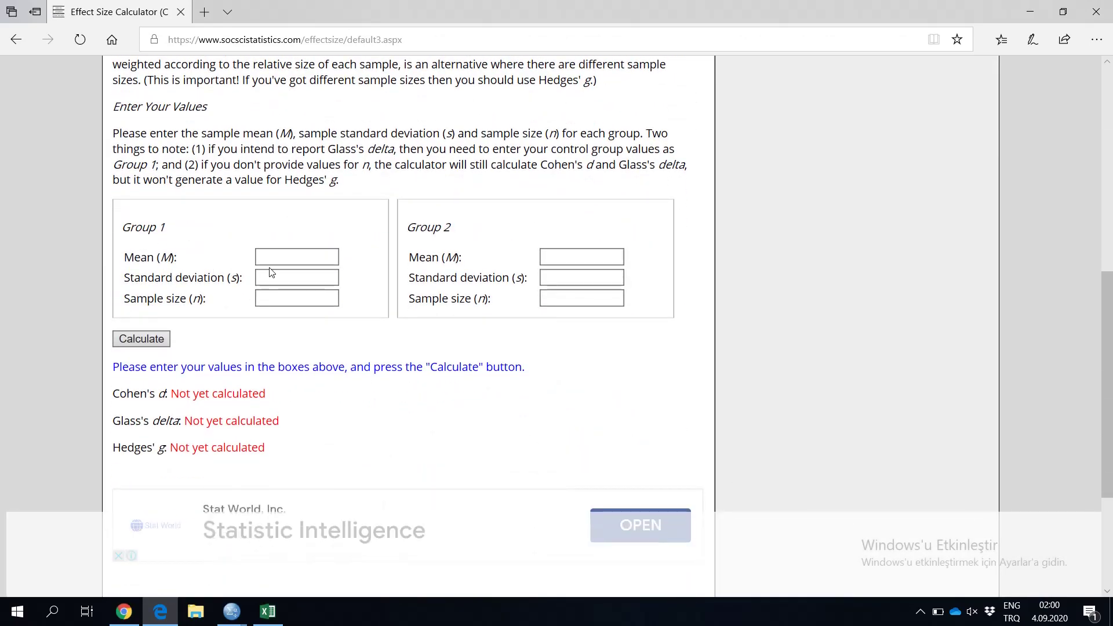
pyautogui.click(271, 255)
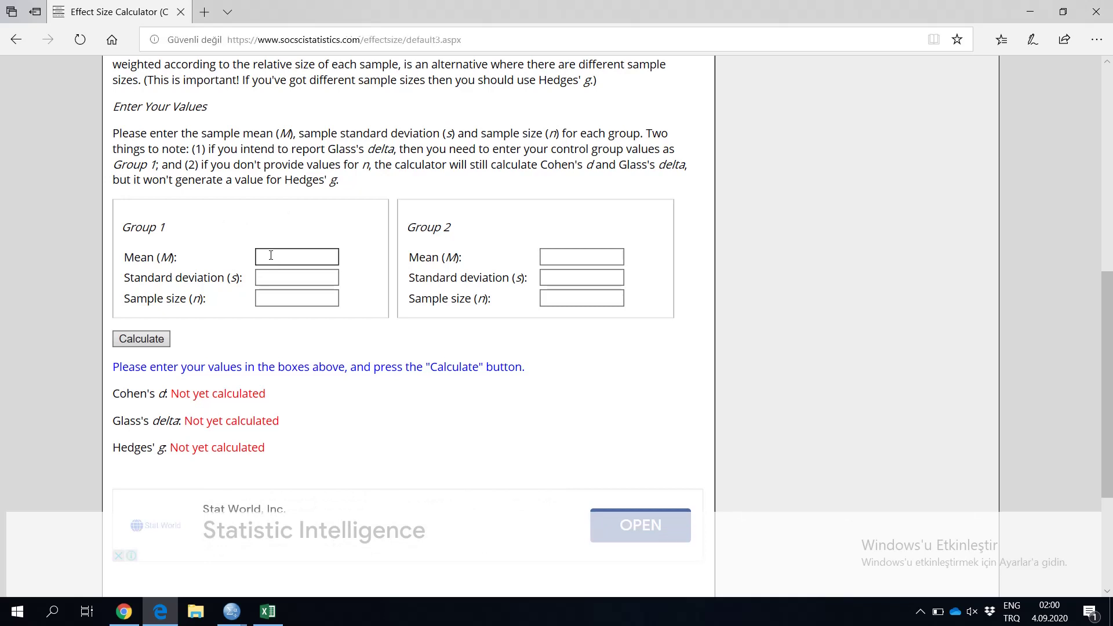
pyautogui.click(261, 276)
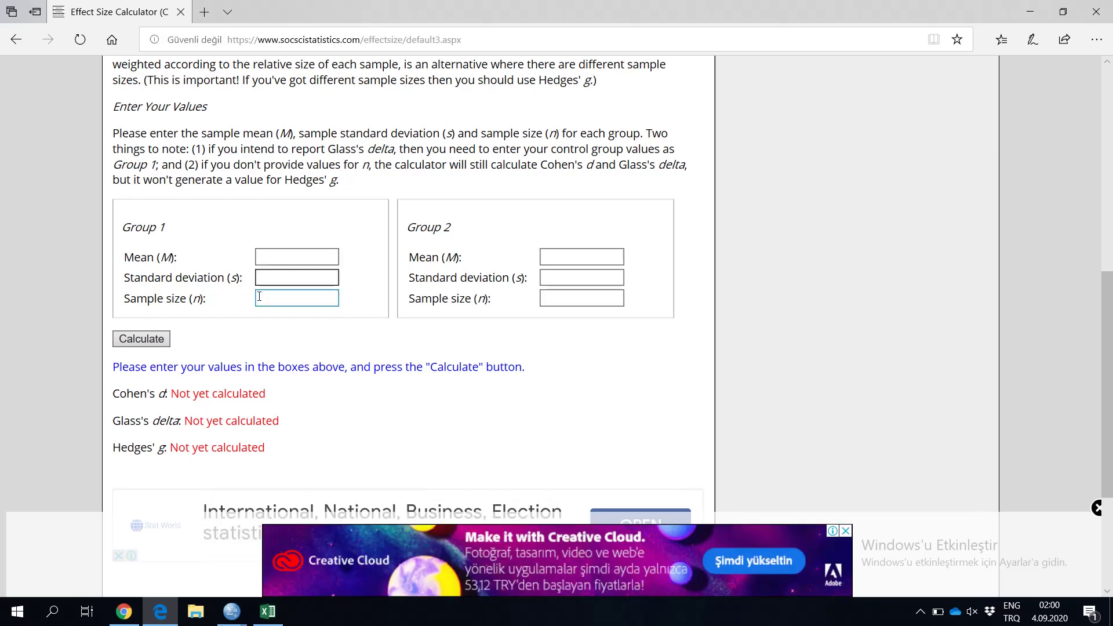
pyautogui.click(259, 297)
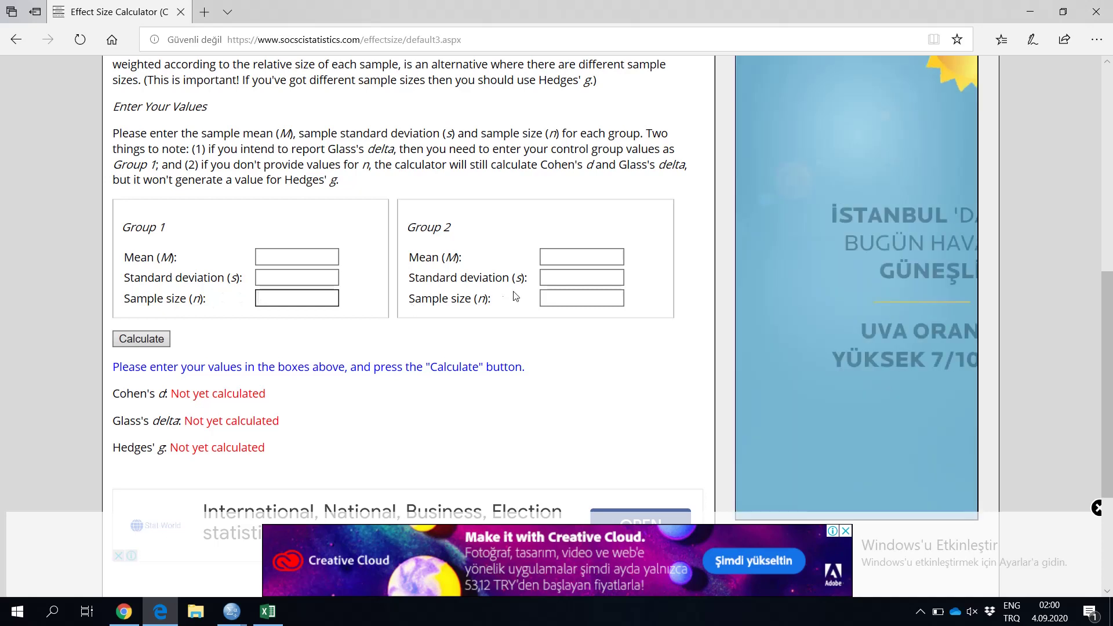
pyautogui.click(566, 257)
pyautogui.click(567, 257)
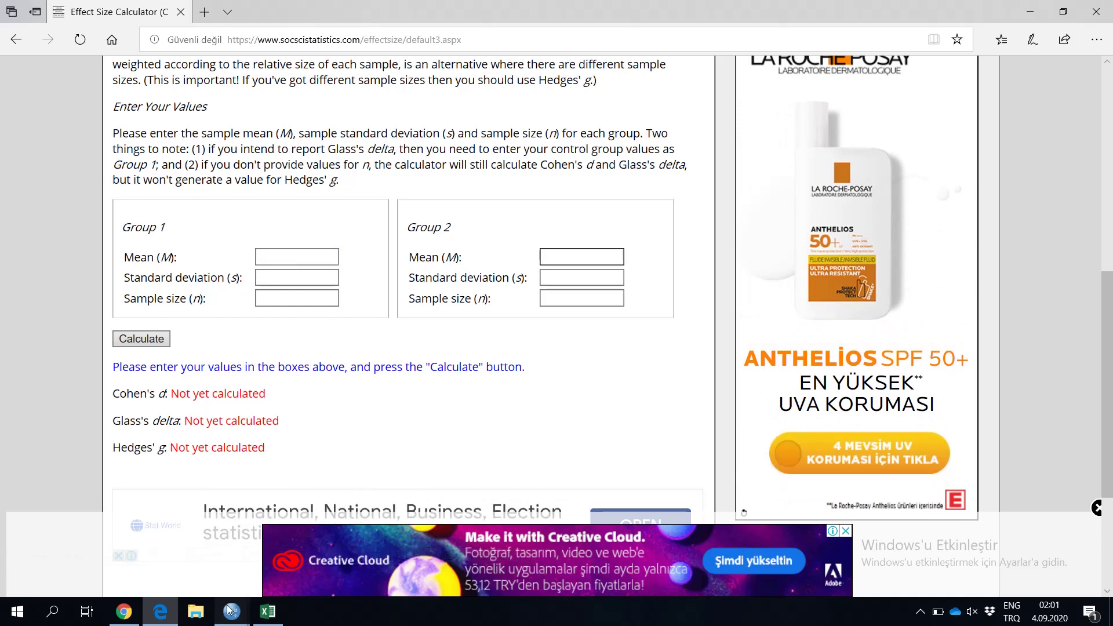
# - Switch back to SPSS Statistics with the Indep.sample data file in the Data Editor
pyautogui.moveTo(230, 610)
pyautogui.click(281, 567)
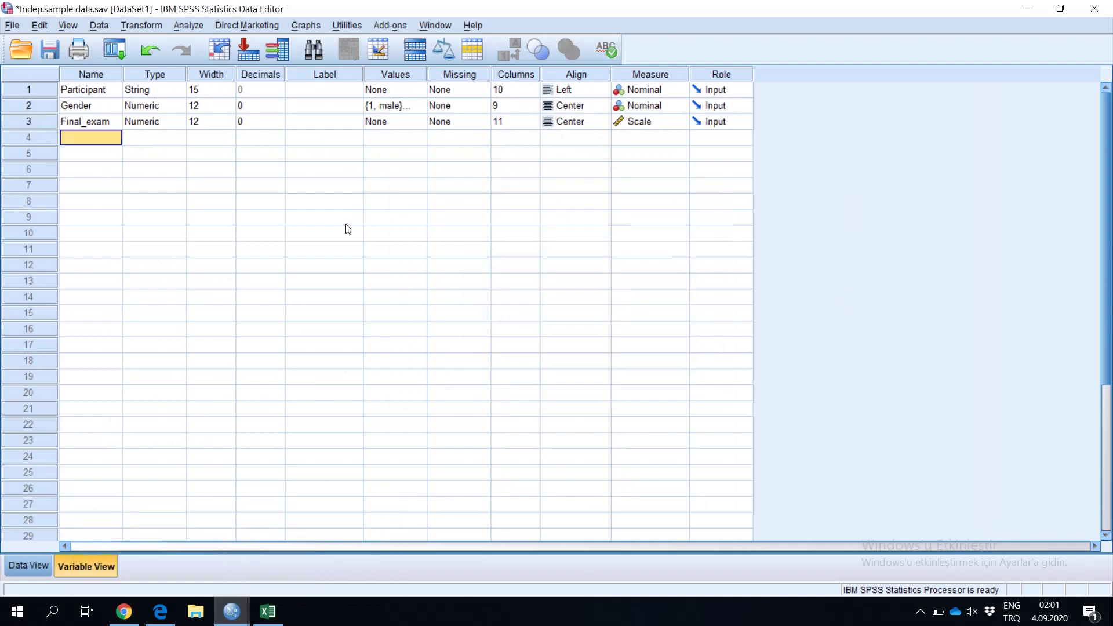